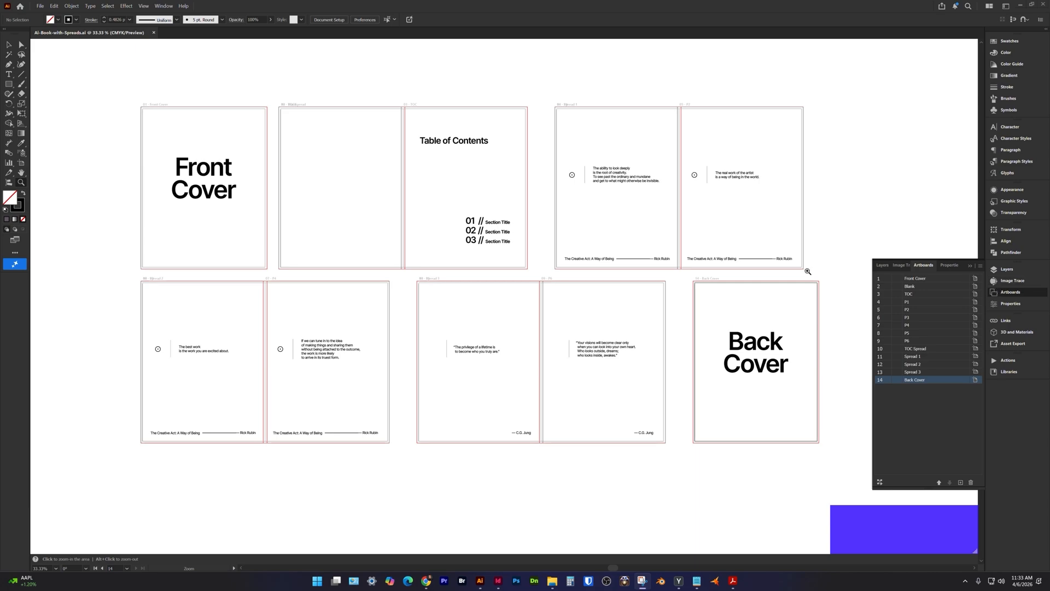
{"action": "left_click", "coordinate": [163, 6]}
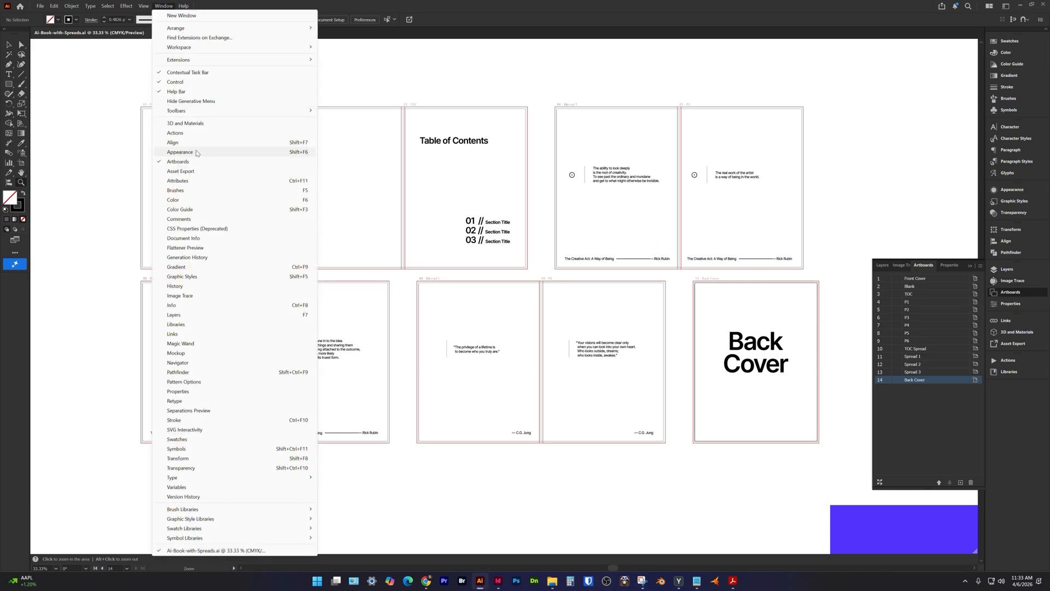
{"action": "left_click", "coordinate": [405, 10]}
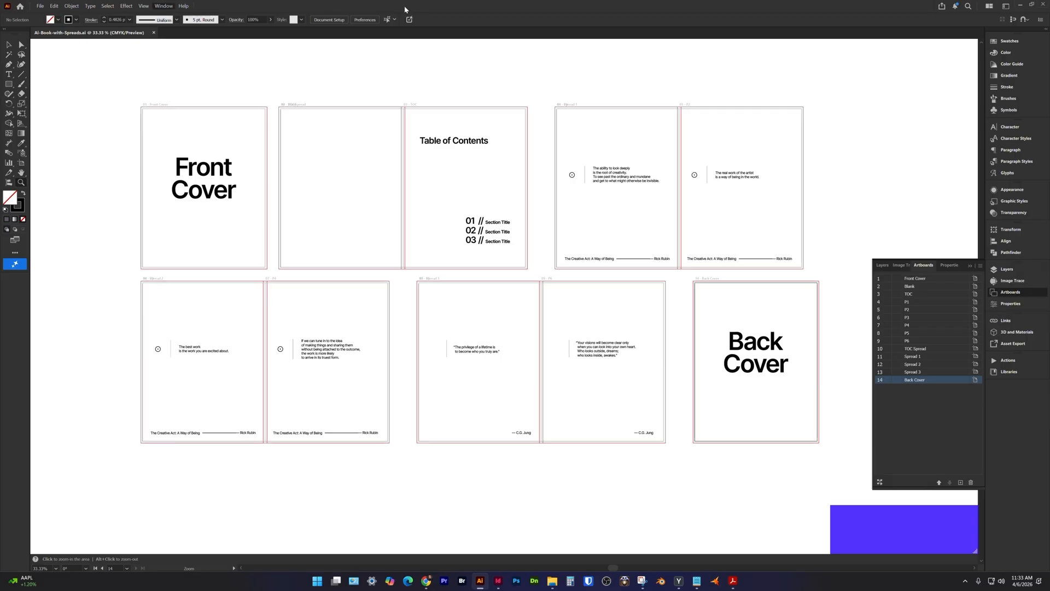
With the Artboard tool and Smart Guides on, move the TOC artboard flush against the right edge of the Blank artboard.
{"action": "key", "text": "shift+o"}
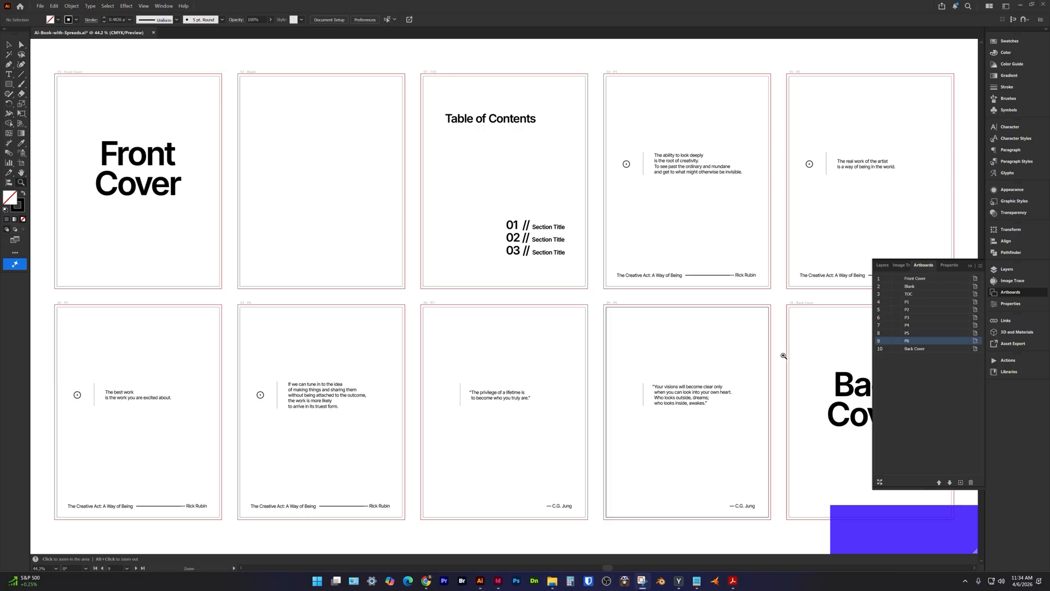
{"action": "left_click", "coordinate": [880, 350]}
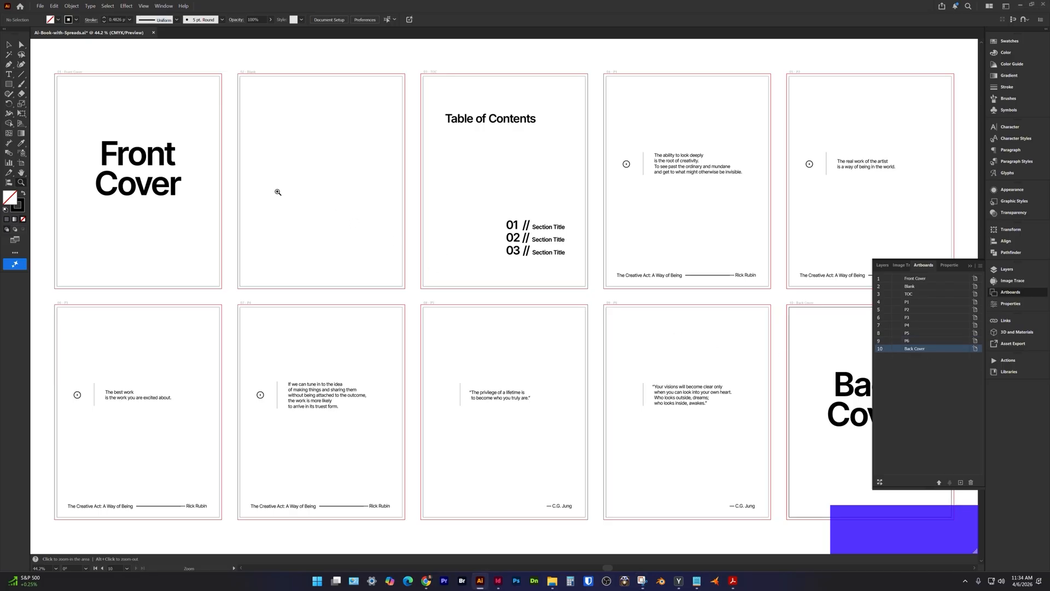
{"action": "key", "text": "shift+o"}
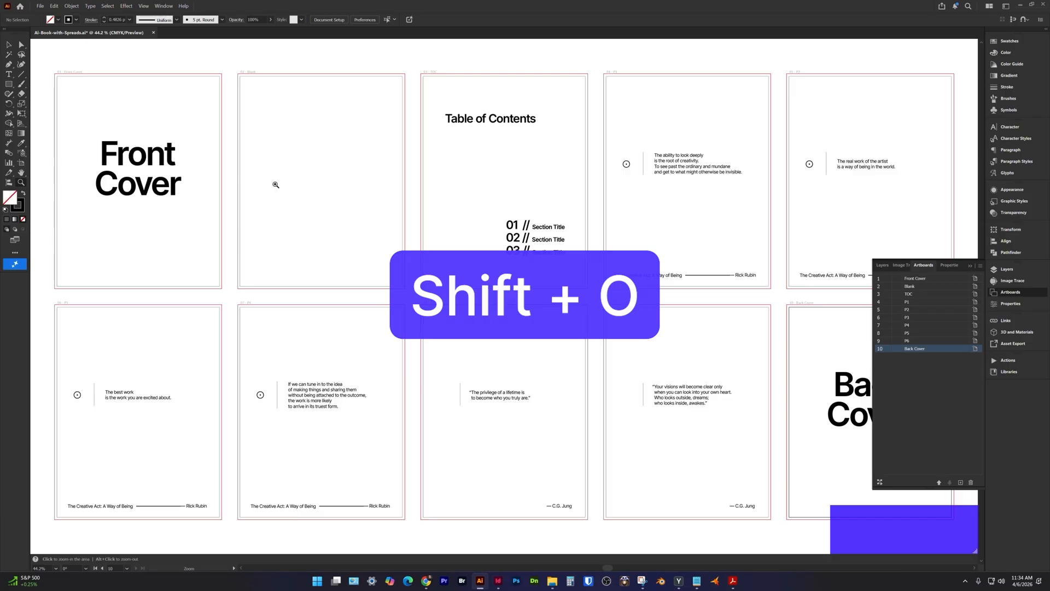
{"action": "key", "text": "shift+o"}
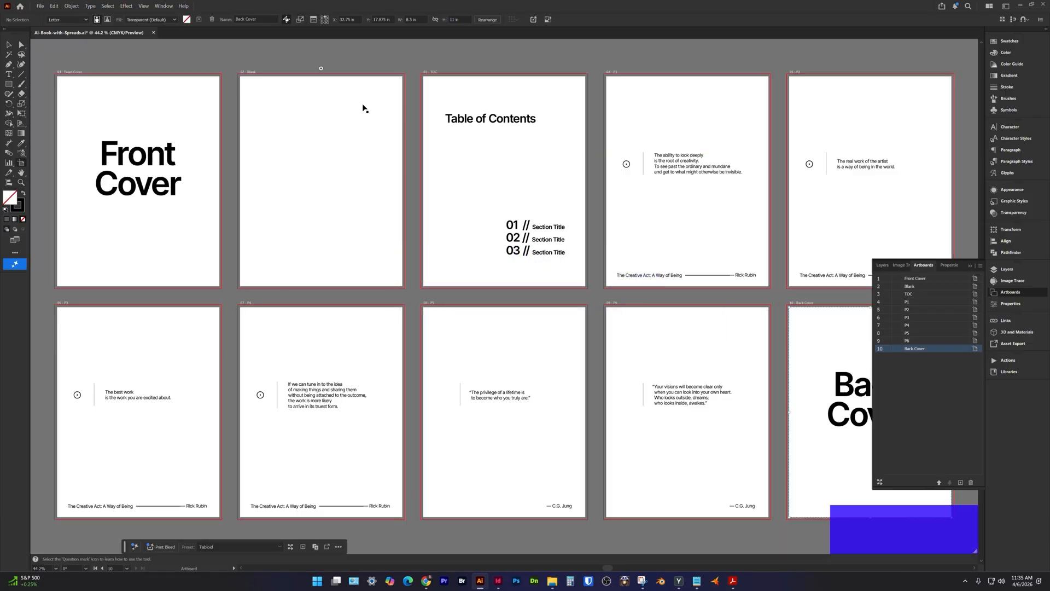
{"action": "key", "text": "ctrl+equal"}
{"action": "left_click_drag", "start_coordinate": [365, 105], "coordinate": [375, 202]}
{"action": "left_click", "coordinate": [450, 206]}
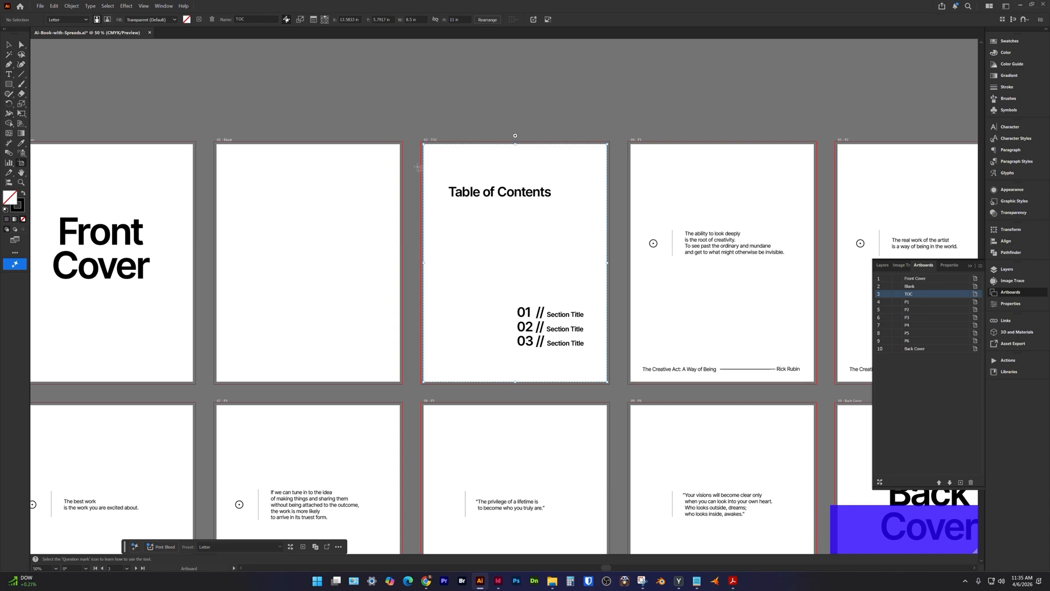
{"action": "left_click", "coordinate": [145, 7]}
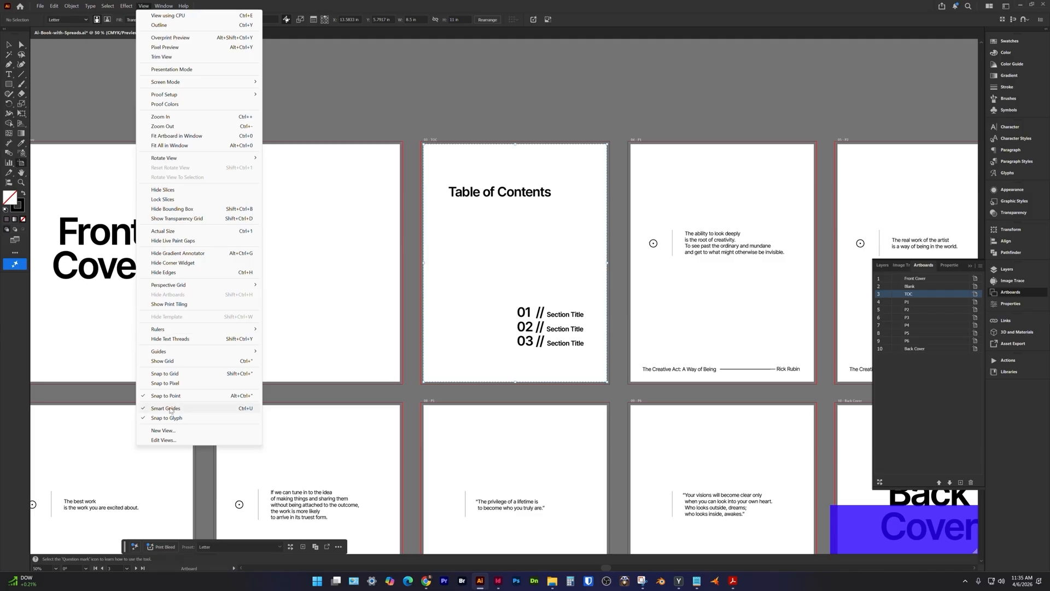
{"action": "left_click", "coordinate": [171, 408]}
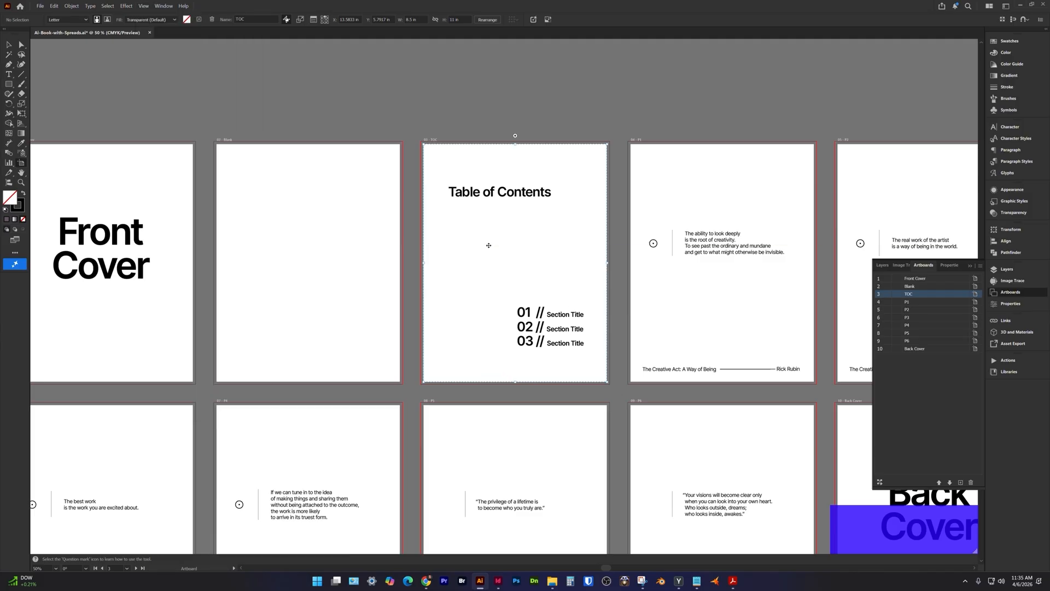
{"action": "left_click_drag", "start_coordinate": [488, 244], "coordinate": [465, 249]}
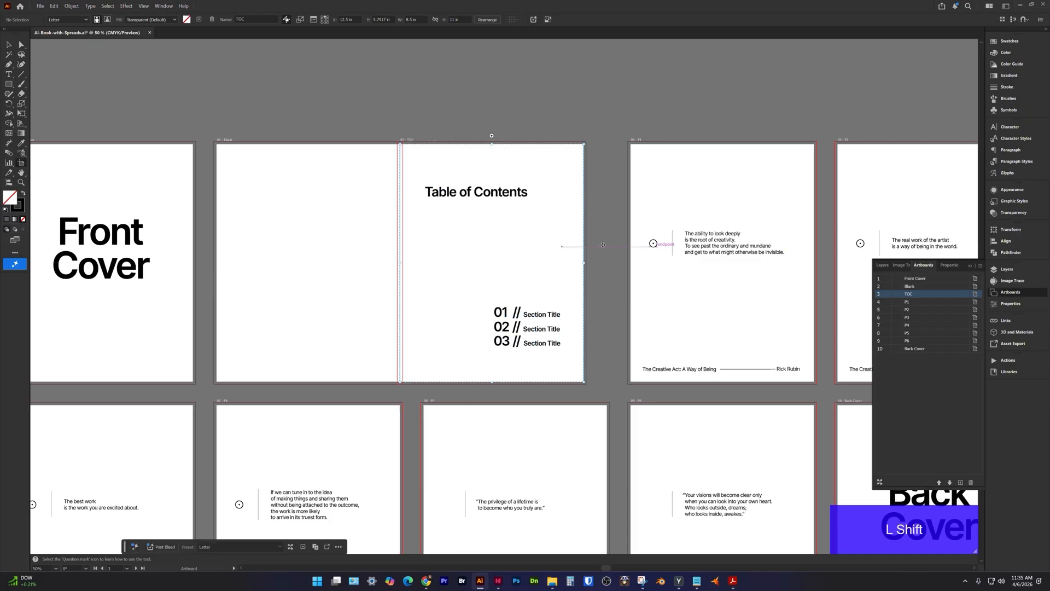
Move the P2 artboard flush against the right edge of the P1 artboard.
{"action": "key", "text": "space"}
{"action": "left_click_drag", "start_coordinate": [675, 240], "coordinate": [406, 246]}
{"action": "left_click_drag", "start_coordinate": [612, 210], "coordinate": [591, 214]}
Move the P4 artboard flush against the right edge of the P3 artboard.
{"action": "key", "text": "space"}
{"action": "left_click_drag", "start_coordinate": [401, 326], "coordinate": [795, 116]}
{"action": "key", "text": "z"}
{"action": "left_click_drag", "start_coordinate": [301, 229], "coordinate": [388, 286]}
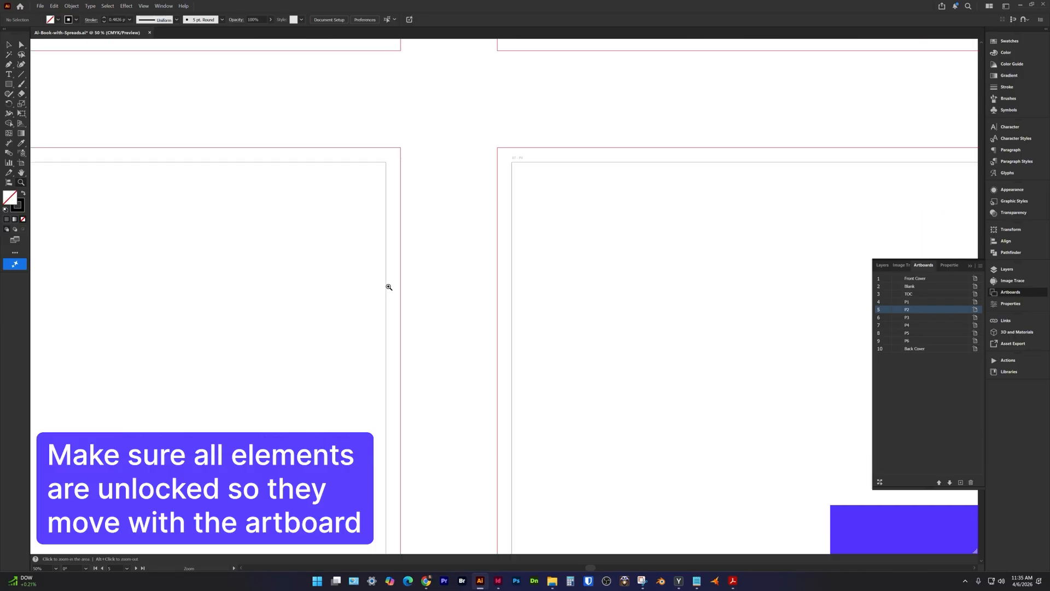
{"action": "key", "text": "shift+o"}
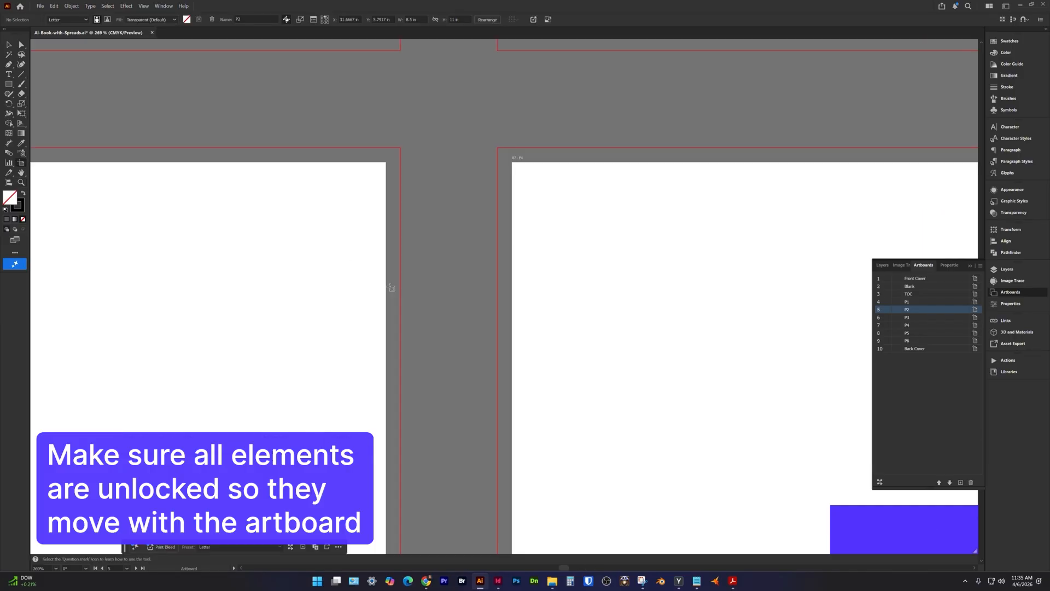
{"action": "left_click_drag", "start_coordinate": [651, 305], "coordinate": [524, 307]}
Move the P6 artboard flush against the right edge of the P5 artboard.
{"action": "key", "text": "space"}
{"action": "left_click_drag", "start_coordinate": [853, 286], "coordinate": [485, 279]}
{"action": "key", "text": "ctrl+minus"}
{"action": "key", "text": "ctrl+minus"}
{"action": "key", "text": "ctrl+minus"}
{"action": "key", "text": "space"}
{"action": "left_click_drag", "start_coordinate": [843, 295], "coordinate": [261, 279]}
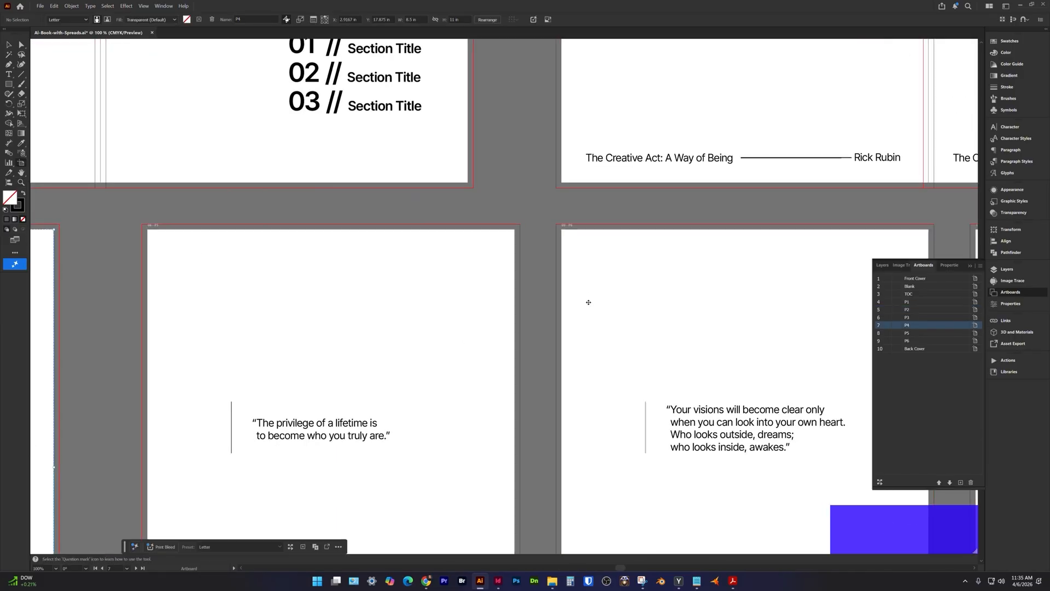
{"action": "left_click_drag", "start_coordinate": [589, 302], "coordinate": [542, 302]}
{"action": "key", "text": "space"}
{"action": "key", "text": "ctrl+minus"}
{"action": "key", "text": "ctrl+minus"}
{"action": "key", "text": "ctrl+minus"}
{"action": "left_click_drag", "start_coordinate": [658, 300], "coordinate": [434, 297]}
{"action": "key", "text": "space"}
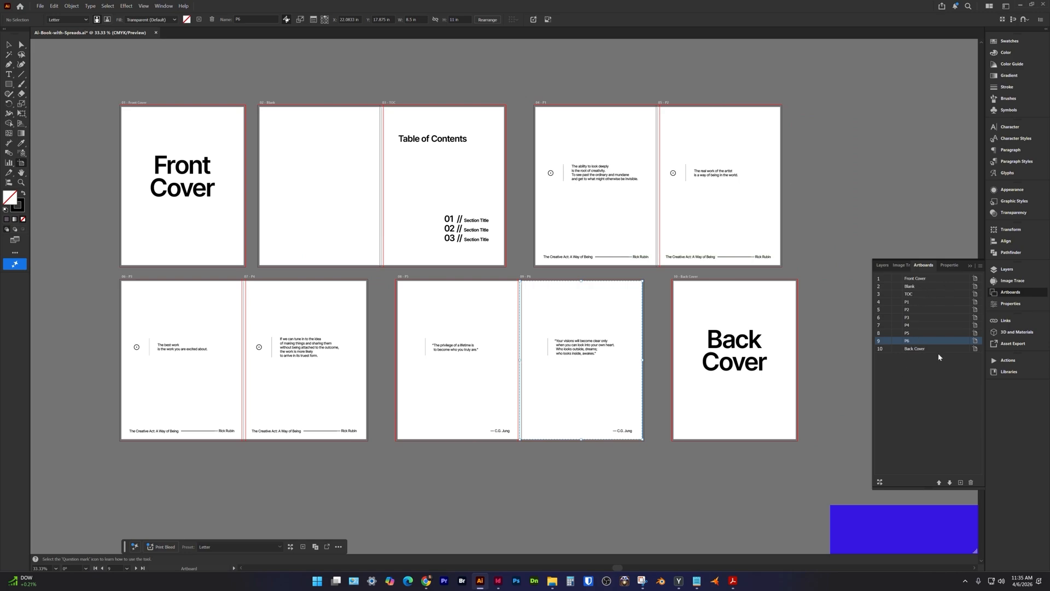
Draw a new artboard, about 17.01 × 11 in, spanning the Blank and TOC pages.
{"action": "key", "text": "space"}
{"action": "left_click_drag", "start_coordinate": [447, 182], "coordinate": [464, 254]}
{"action": "left_click_drag", "start_coordinate": [258, 153], "coordinate": [555, 365]}
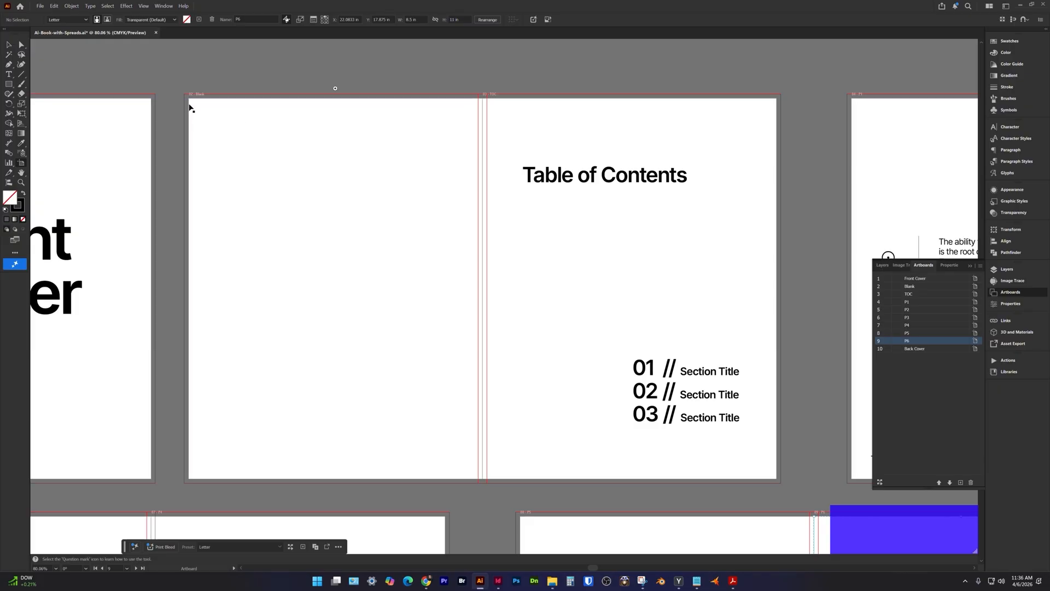
{"action": "left_click_drag", "start_coordinate": [190, 103], "coordinate": [197, 111]}
{"action": "key", "text": "ctrl+super+z"}
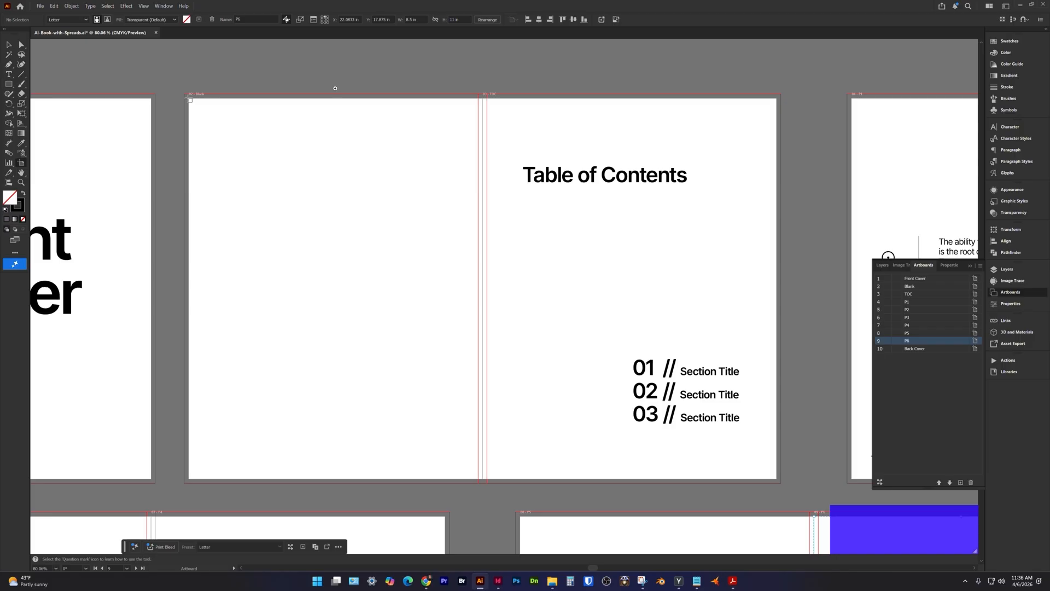
{"action": "left_click_drag", "start_coordinate": [191, 100], "coordinate": [777, 478]}
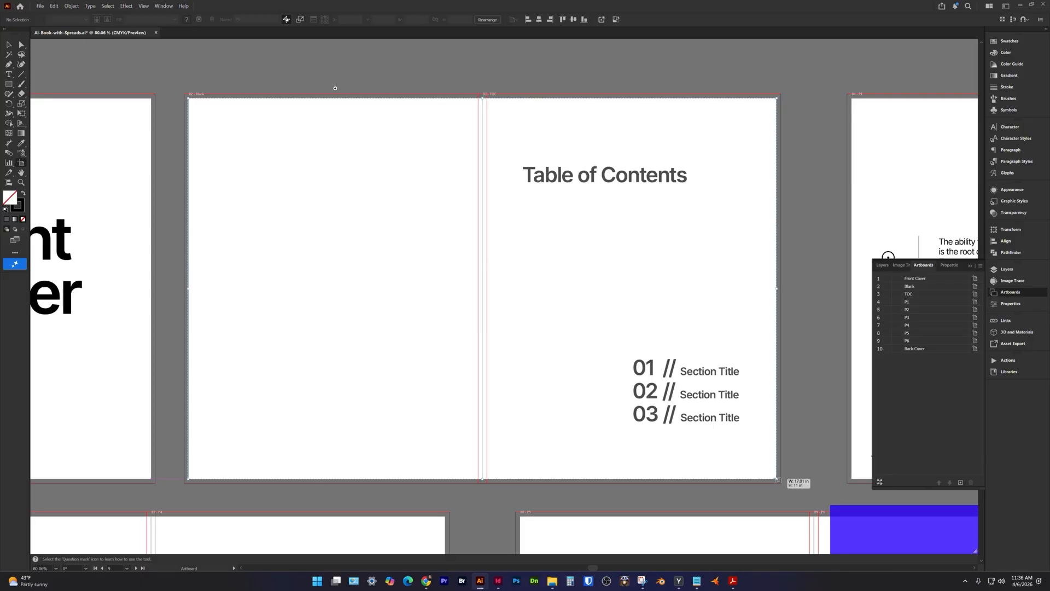
{"action": "left_click_drag", "start_coordinate": [777, 479], "coordinate": [776, 478]}
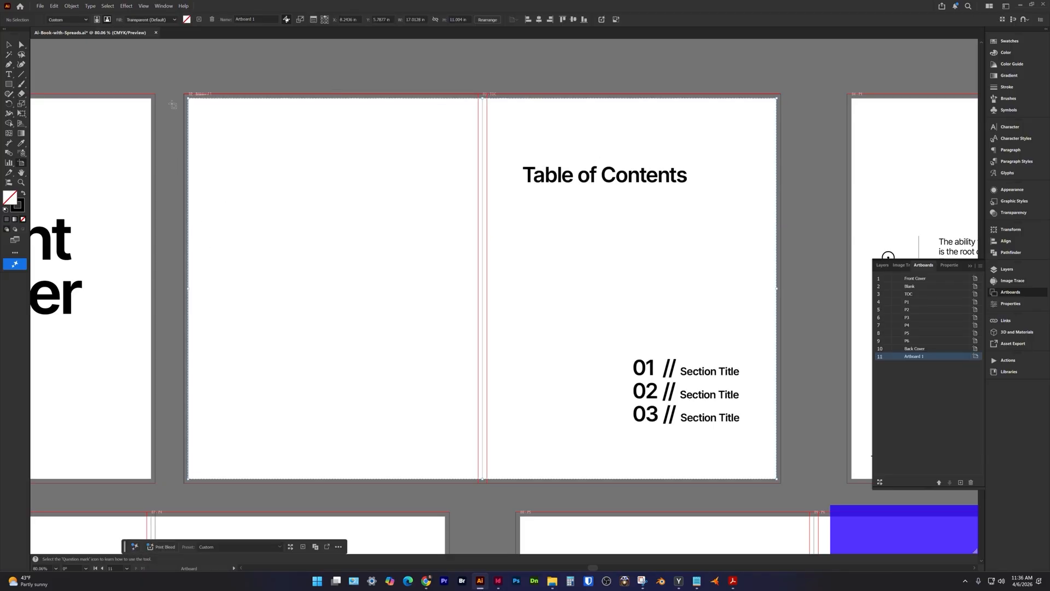
Adjust the new spread artboard's edges to line up with the outer edges of the Blank and TOC artboards.
{"action": "key", "text": "z"}
{"action": "left_click_drag", "start_coordinate": [174, 88], "coordinate": [218, 160]}
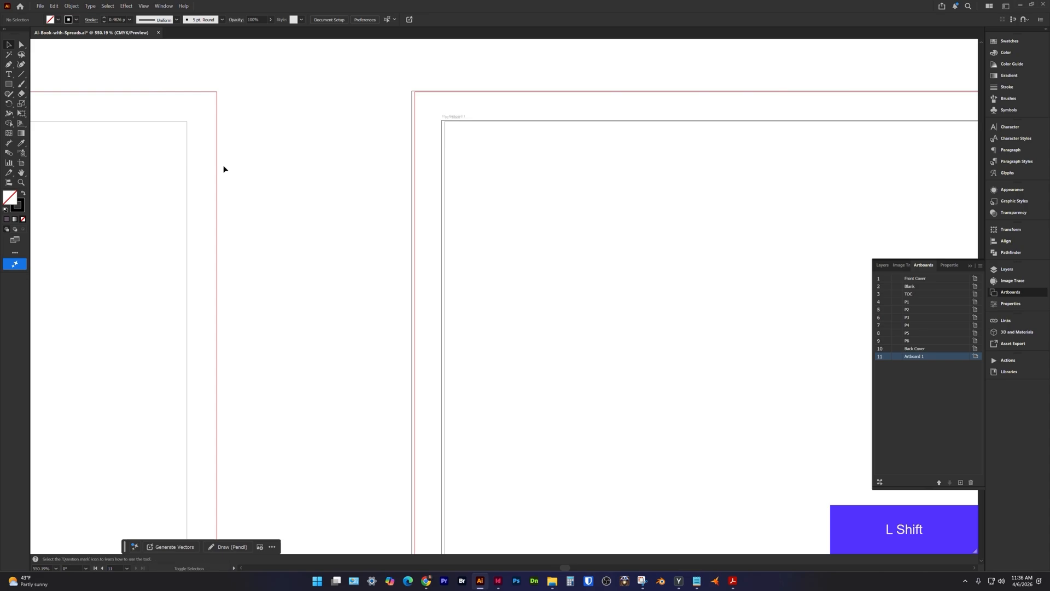
{"action": "key", "text": "shift+o"}
{"action": "key", "text": "space"}
{"action": "left_click_drag", "start_coordinate": [354, 214], "coordinate": [304, 140]}
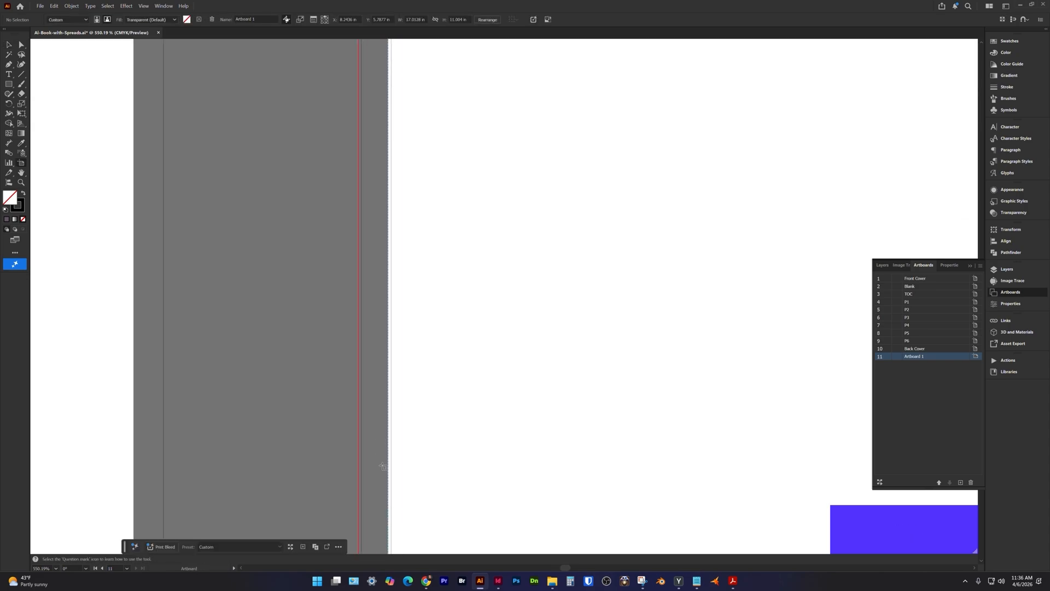
{"action": "left_click_drag", "start_coordinate": [389, 468], "coordinate": [392, 468]}
{"action": "key", "text": "space"}
{"action": "left_click_drag", "start_coordinate": [687, 213], "coordinate": [470, 373]}
{"action": "left_click_drag", "start_coordinate": [608, 196], "coordinate": [608, 196]}
{"action": "left_click_drag", "start_coordinate": [608, 196], "coordinate": [609, 197]}
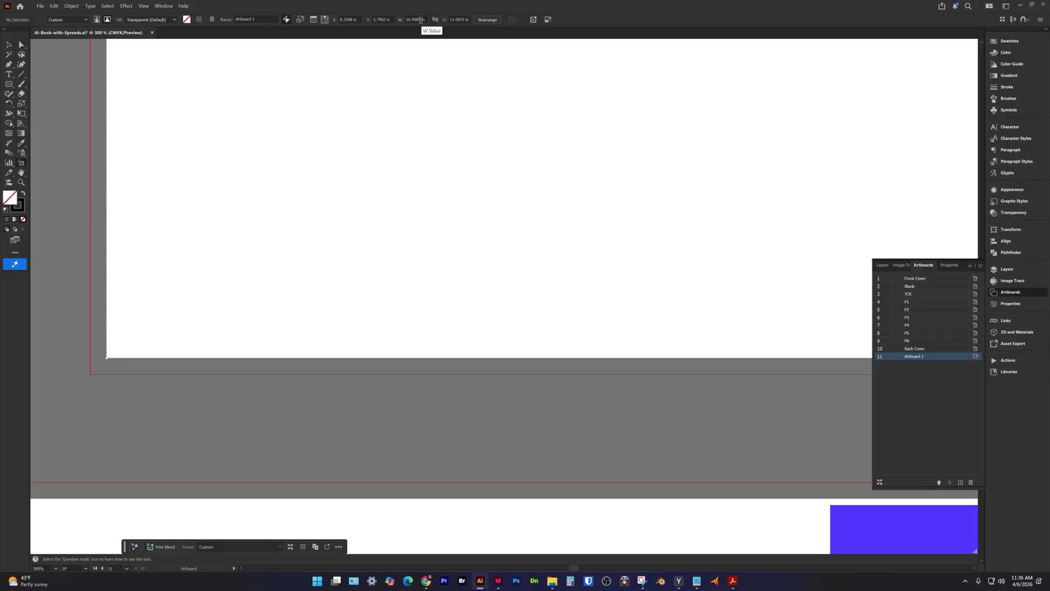
Set the Blank and TOC spread artboard's width to 17 in and height to 11 in.
{"action": "double_click", "coordinate": [421, 20]}
{"action": "type", "text": "17"}
{"action": "key", "text": "Tab"}
{"action": "type", "text": "11"}
{"action": "key", "text": "Return"}
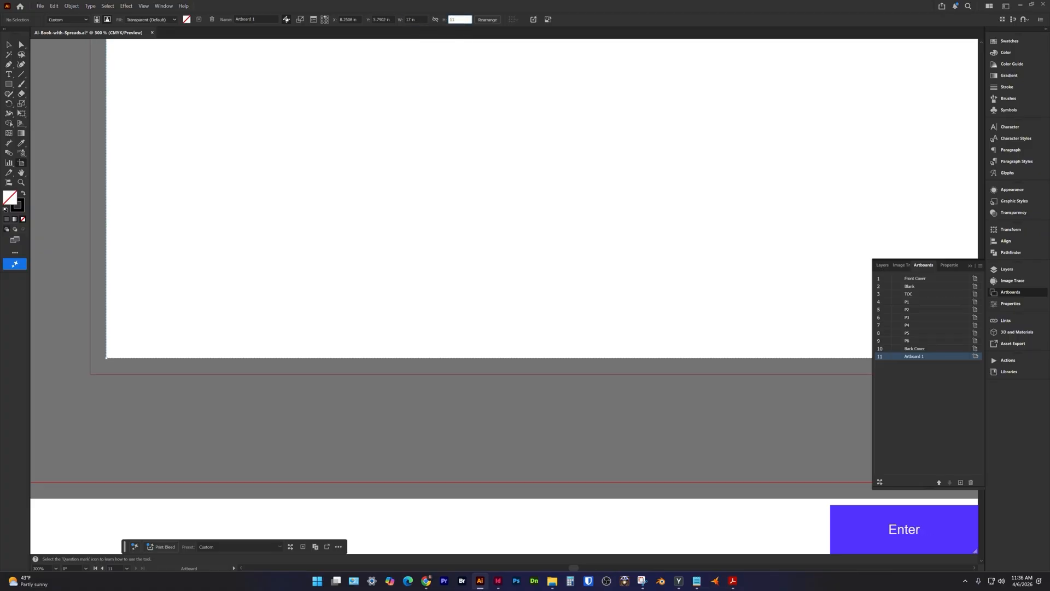
Draw another artboard in the empty area above the Blank and TOC spread and set its size to 17 × 11 in.
{"action": "key", "text": "space"}
{"action": "left_click_drag", "start_coordinate": [764, 199], "coordinate": [542, 219]}
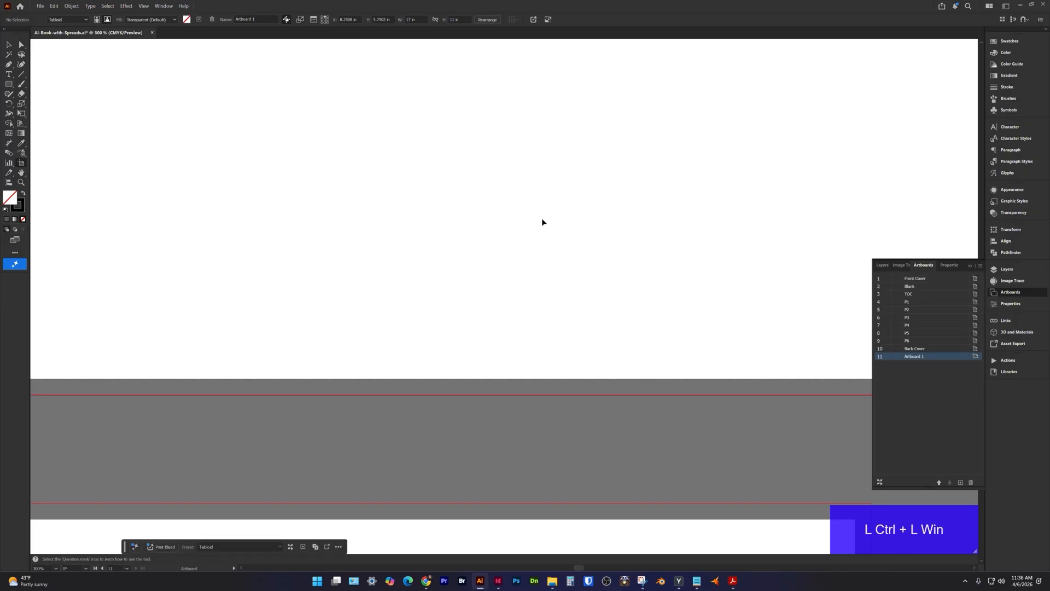
{"action": "key", "text": "ctrl+minus"}
{"action": "key", "text": "ctrl+minus"}
{"action": "key", "text": "ctrl+minus"}
{"action": "key", "text": "ctrl+minus"}
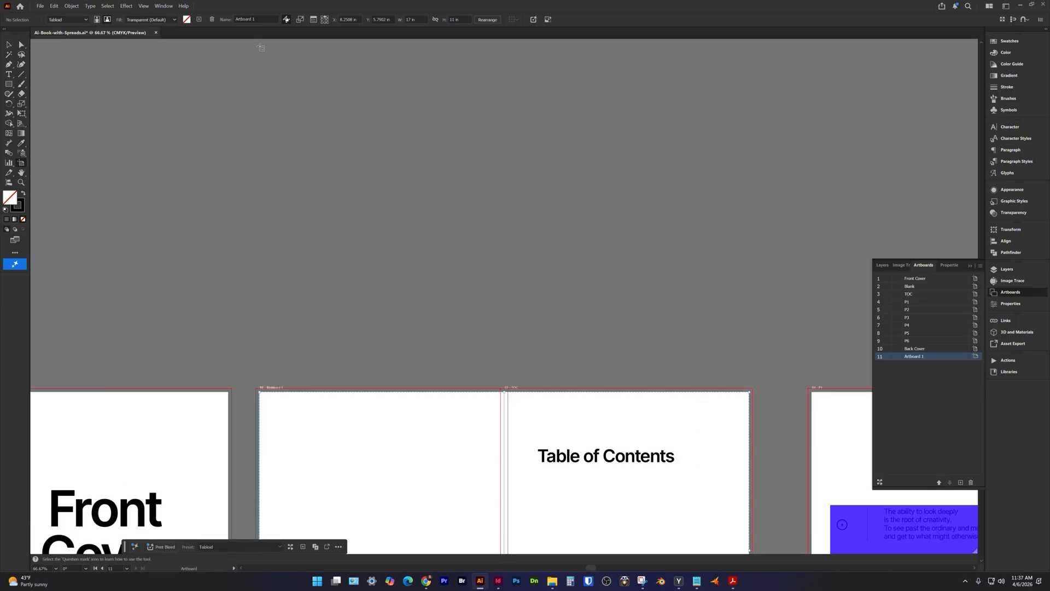
{"action": "key", "text": "space"}
{"action": "left_click_drag", "start_coordinate": [260, 47], "coordinate": [760, 390]}
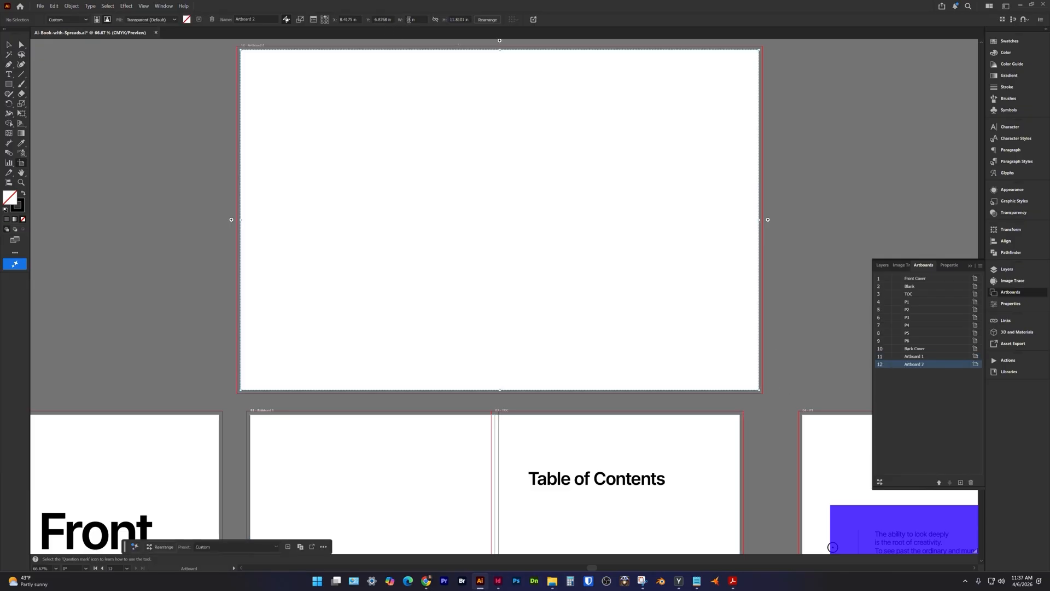
{"action": "type", "text": "17"}
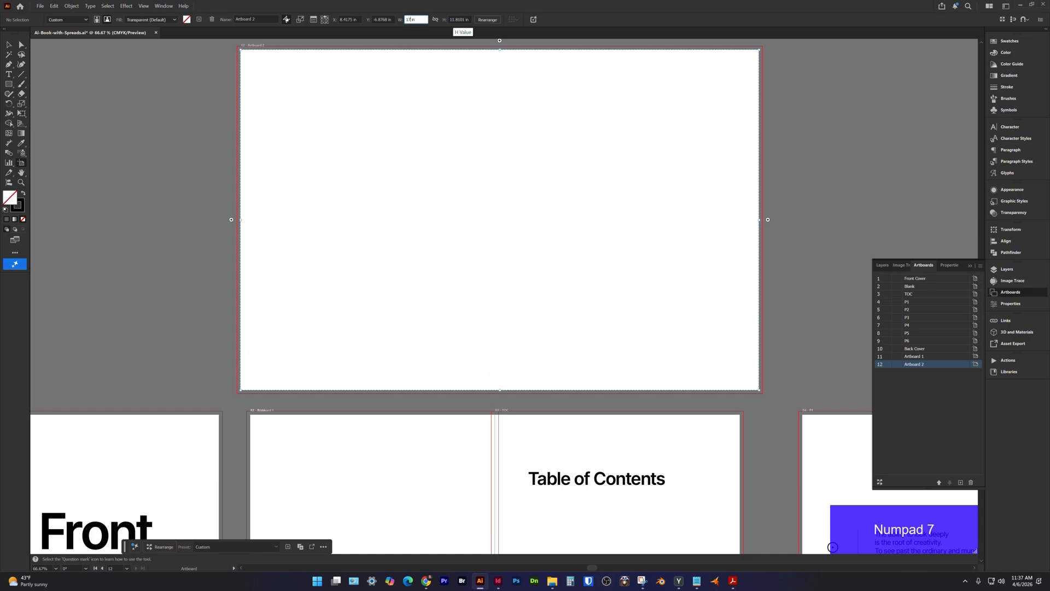
{"action": "key", "text": "Tab"}
{"action": "type", "text": "11"}
{"action": "key", "text": "Return"}
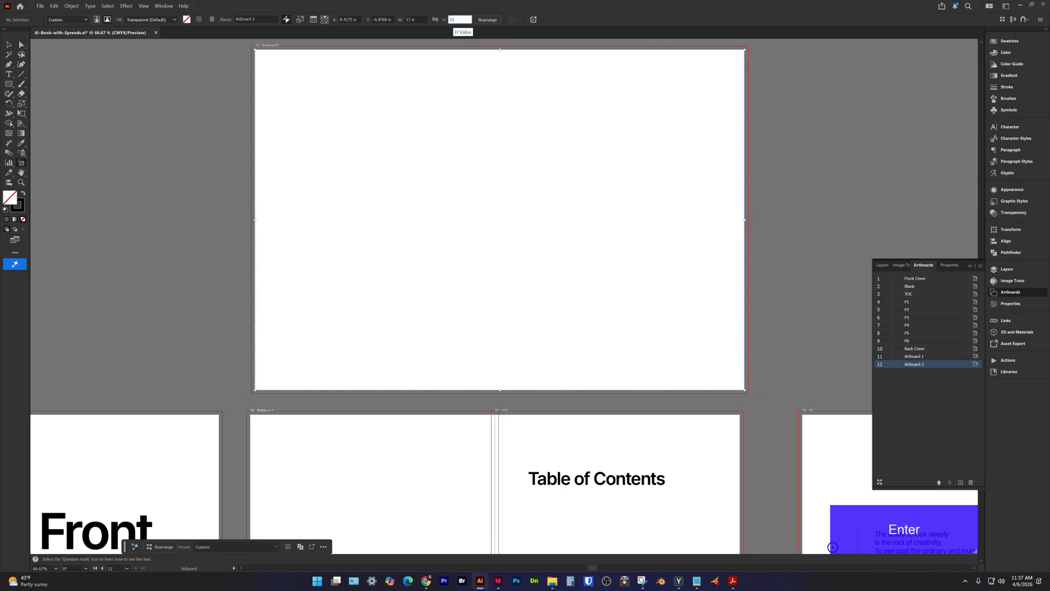
Move the new 17 × 11 in artboard onto the P1 and P2 page pair, aligned with their outer edges.
{"action": "key", "text": "space"}
{"action": "left_click_drag", "start_coordinate": [658, 380], "coordinate": [198, 215]}
{"action": "left_click_drag", "start_coordinate": [62, 67], "coordinate": [579, 240]}
Draw a third spread artboard in the empty area below the P3 and P4 pages and size it to 17 × 11 in.
{"action": "key", "text": "space"}
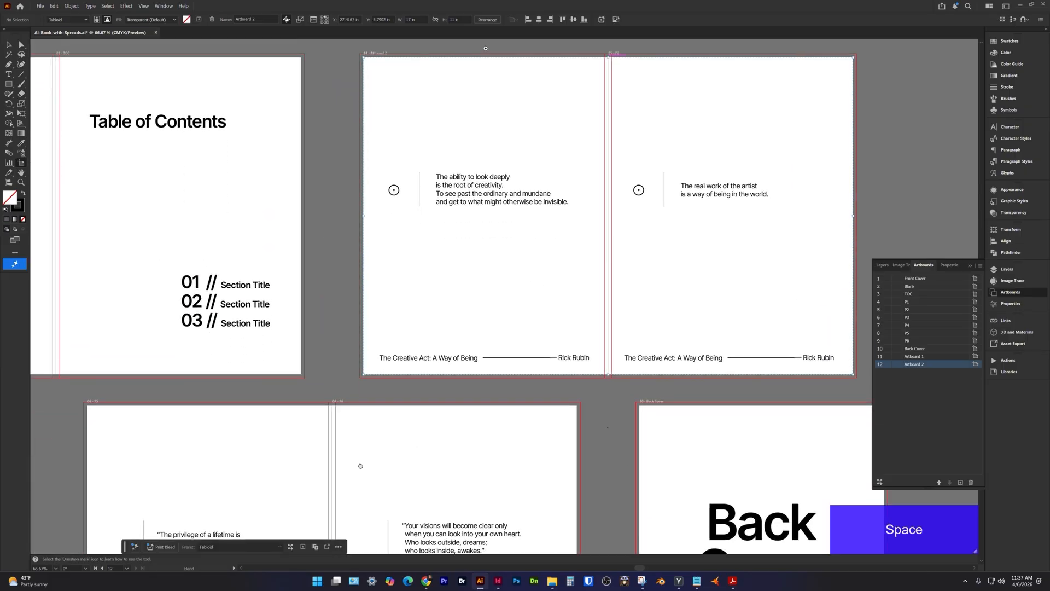
{"action": "left_click_drag", "start_coordinate": [357, 465], "coordinate": [701, 271]}
{"action": "left_click_drag", "start_coordinate": [317, 390], "coordinate": [686, 108]}
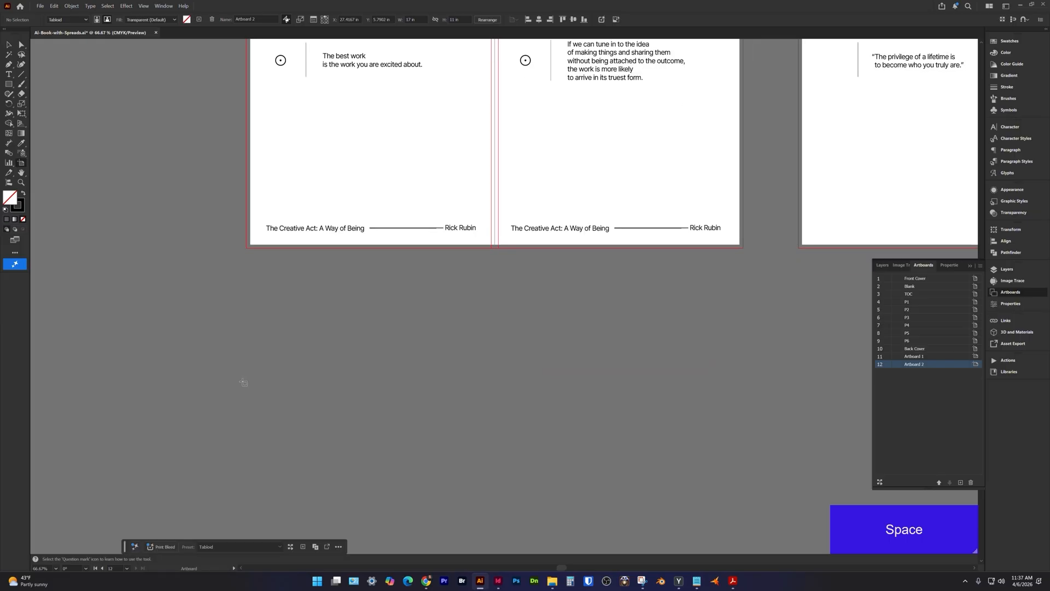
{"action": "left_click_drag", "start_coordinate": [223, 290], "coordinate": [736, 514]}
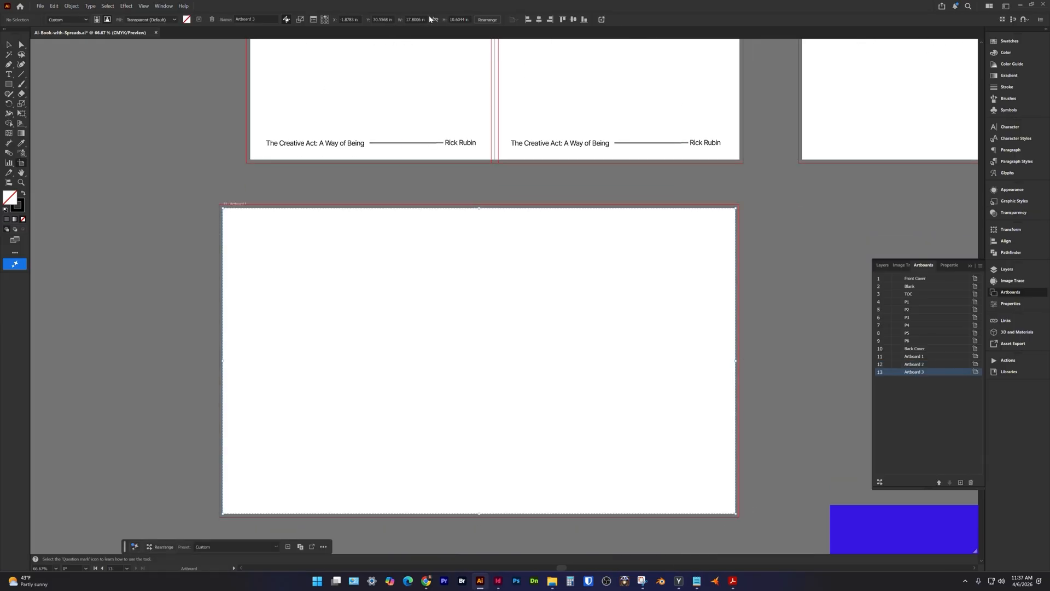
{"action": "left_click", "coordinate": [421, 20]}
{"action": "key", "text": "BackSpace"}
{"action": "key", "text": "Tab"}
{"action": "type", "text": "11"}
{"action": "key", "text": "Return"}
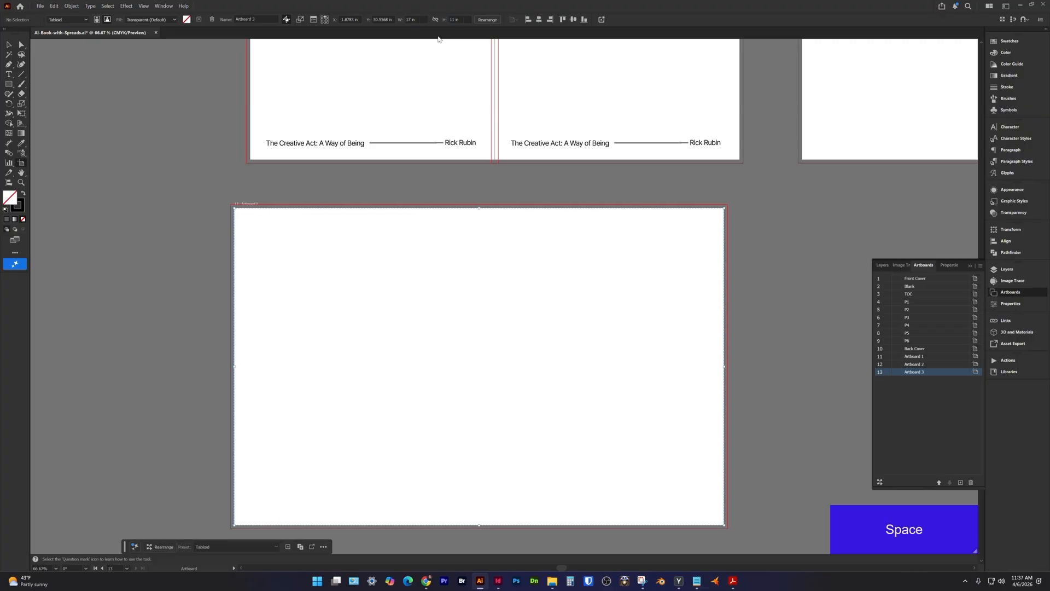
Move the third spread artboard onto the P3 and P4 page pair.
{"action": "left_click_drag", "start_coordinate": [431, 262], "coordinate": [305, 140]}
{"action": "left_click_drag", "start_coordinate": [499, 197], "coordinate": [348, 149]}
Draw a fourth spread artboard across the P5 and P6 pages and set its size to 17 × 11 in.
{"action": "left_click_drag", "start_coordinate": [617, 207], "coordinate": [318, 370]}
{"action": "left_click_drag", "start_coordinate": [267, 198], "coordinate": [759, 517]}
{"action": "left_click_drag", "start_coordinate": [465, 20], "coordinate": [391, 18]}
{"action": "type", "text": "11"}
{"action": "key", "text": "Tab"}
{"action": "type", "text": "17"}
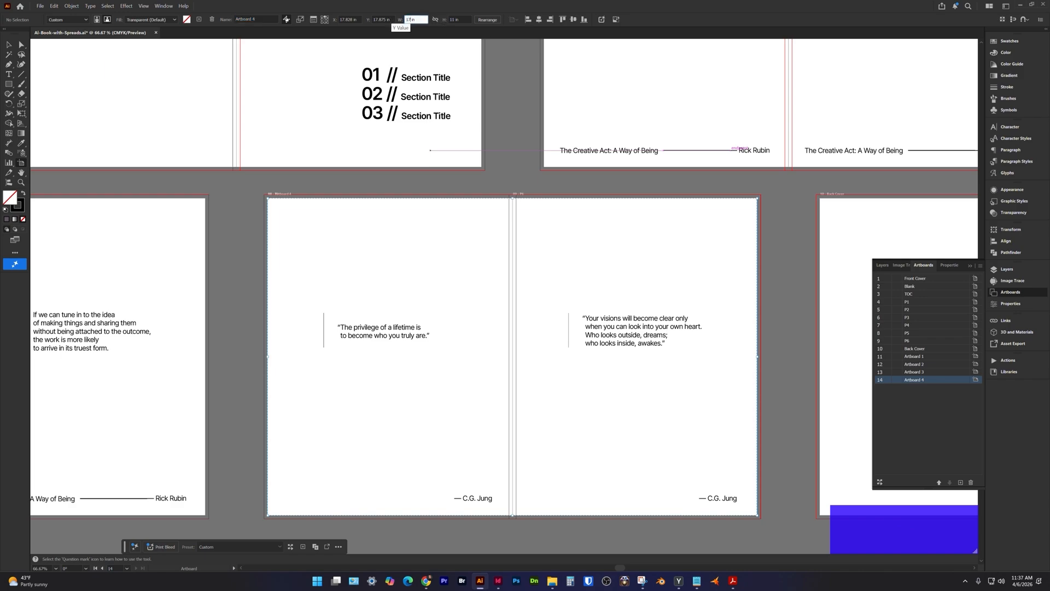
{"action": "key", "text": "Return"}
Rename the spread artboard covering the Blank and TOC pages as TOC Spread.
{"action": "key", "text": "space"}
{"action": "left_click_drag", "start_coordinate": [652, 309], "coordinate": [365, 298]}
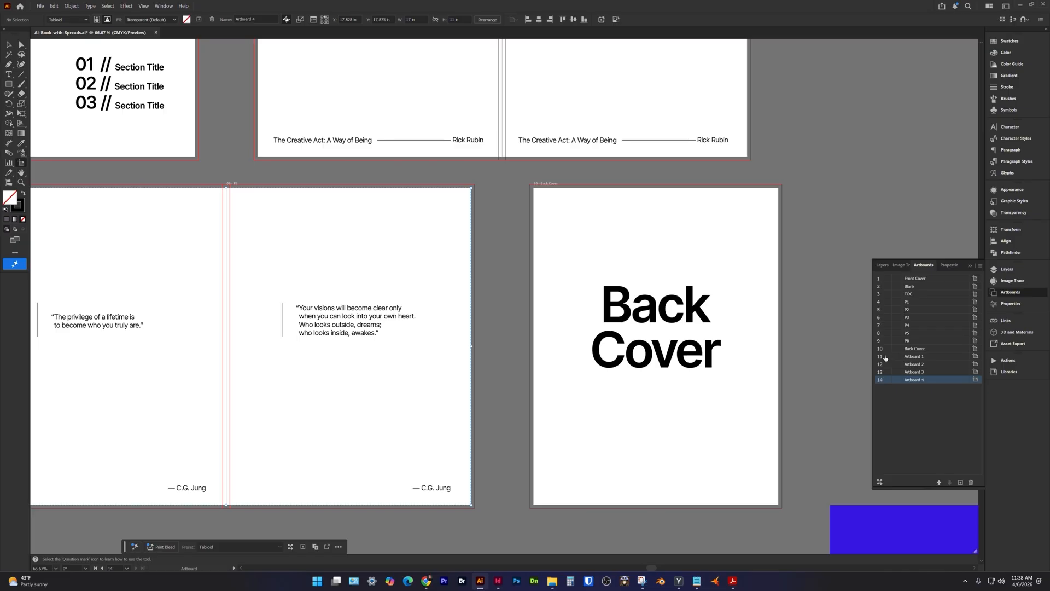
{"action": "left_click", "coordinate": [914, 357]}
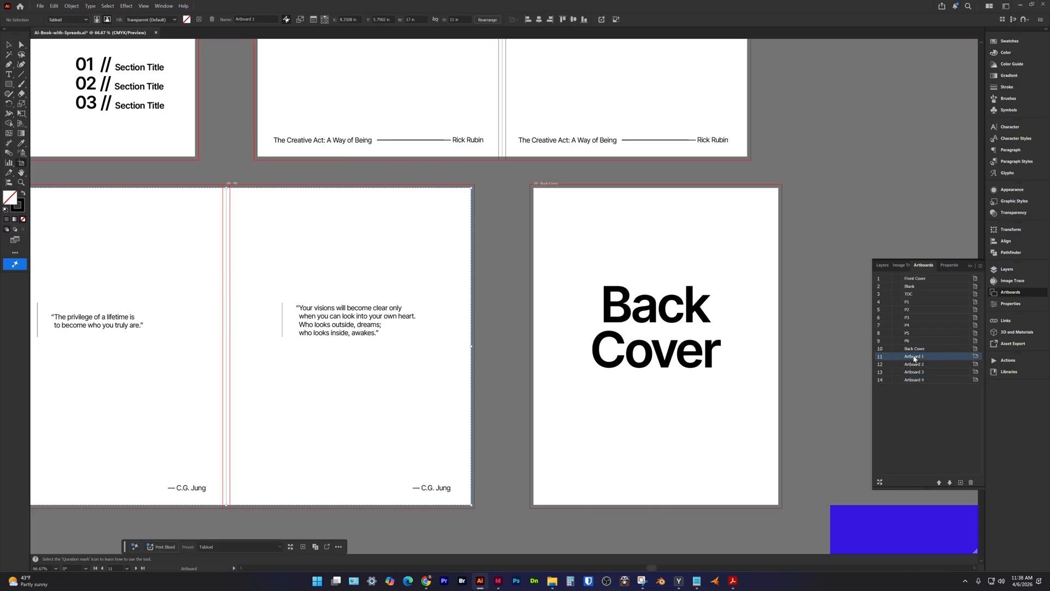
{"action": "double_click", "coordinate": [887, 361]}
{"action": "double_click", "coordinate": [912, 356]}
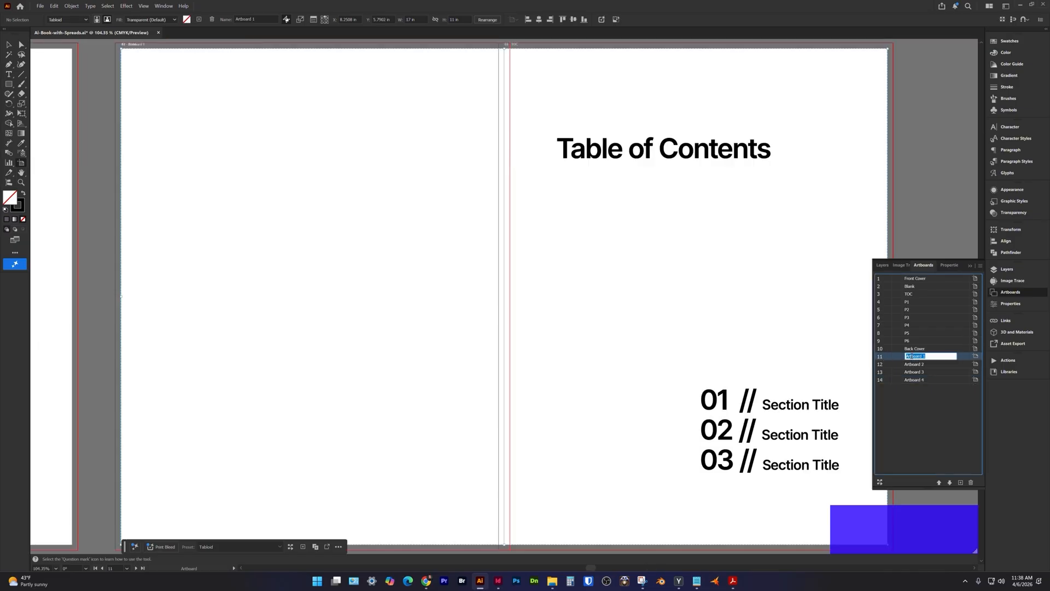
{"action": "type", "text": "TOC Spread"}
{"action": "key", "text": "Tab"}
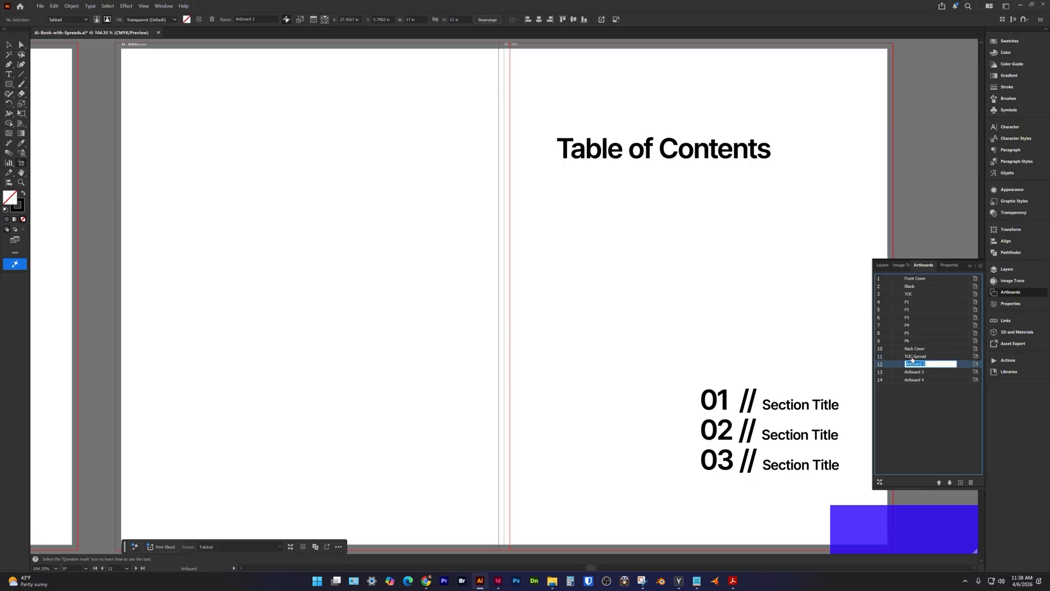
Rename the remaining three spread artboards, in list order, as Spread 1, Spread 2 and Spread 3.
{"action": "left_click", "coordinate": [880, 366]}
{"action": "double_click", "coordinate": [918, 365]}
{"action": "type", "text": "Sp"}
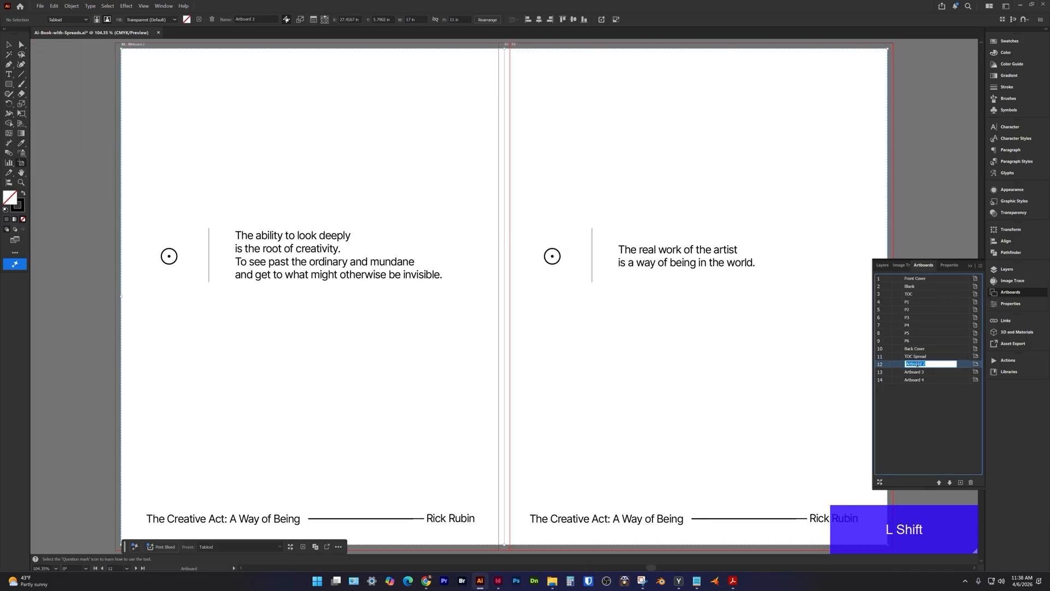
{"action": "type", "text": "read 1"}
{"action": "key", "text": "Tab"}
{"action": "type", "text": "Spread 2"}
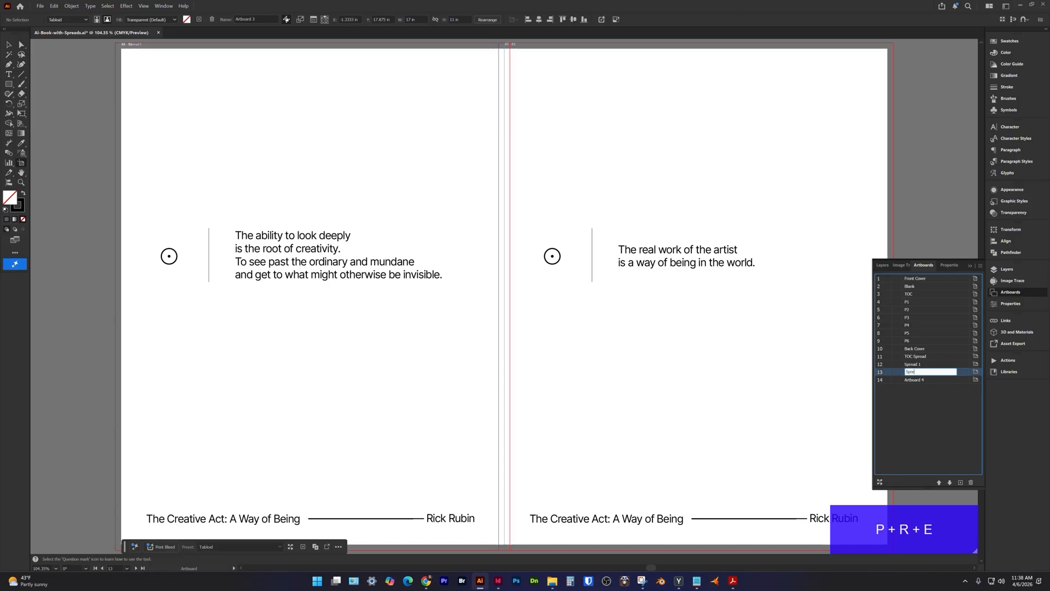
{"action": "key", "text": "Tab"}
{"action": "type", "text": "Spread 3"}
{"action": "key", "text": "Return"}
Move the Back Cover artboard to the end of the artboard order, after Spread 3, and save the document.
{"action": "left_click", "coordinate": [931, 348]}
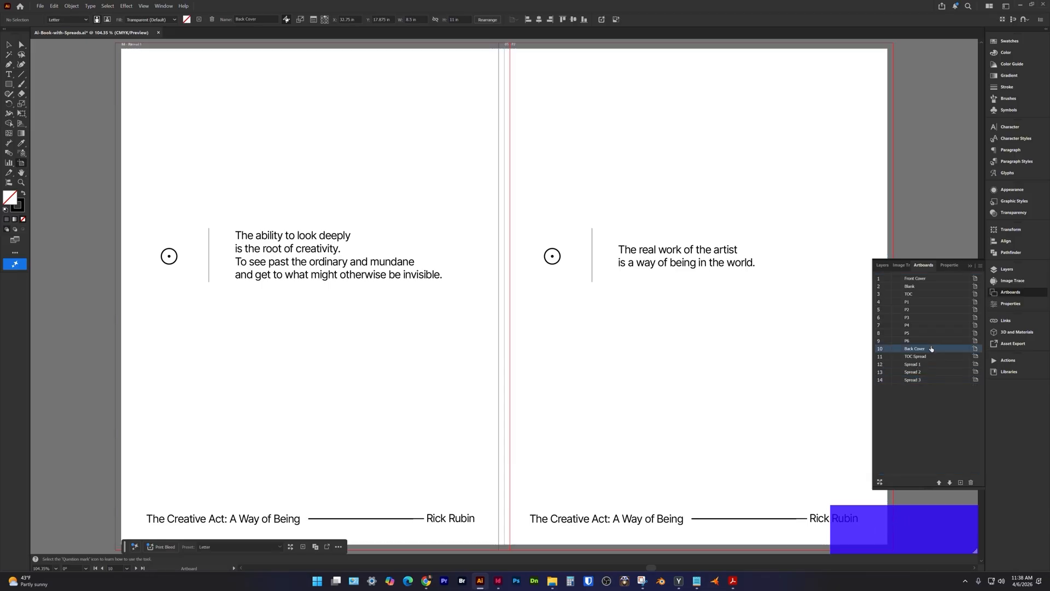
{"action": "left_click_drag", "start_coordinate": [931, 349], "coordinate": [930, 383]}
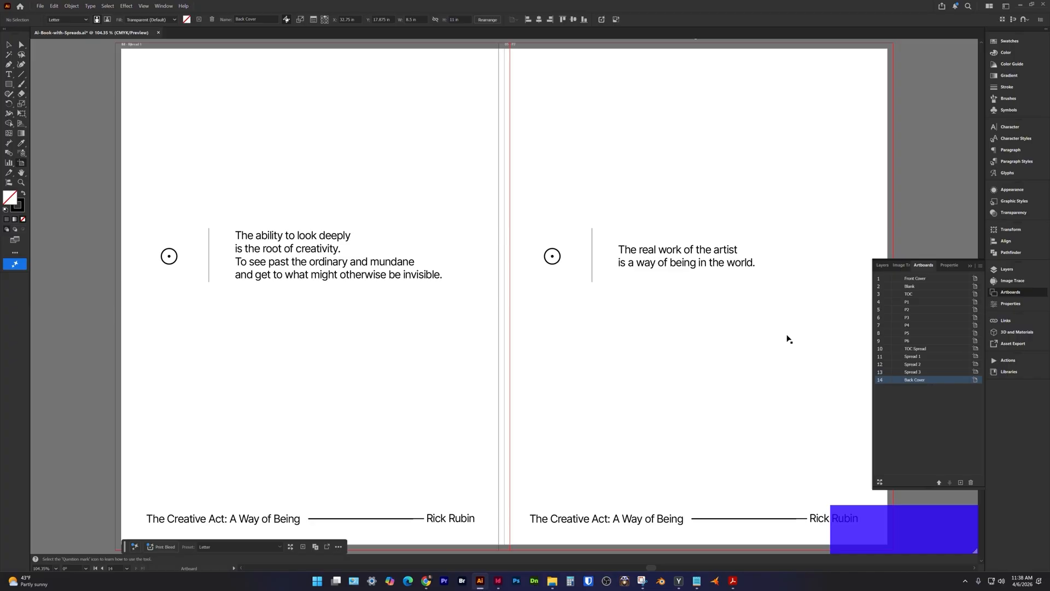
{"action": "key", "text": "ctrl+super+minus"}
{"action": "key", "text": "ctrl+super+minus"}
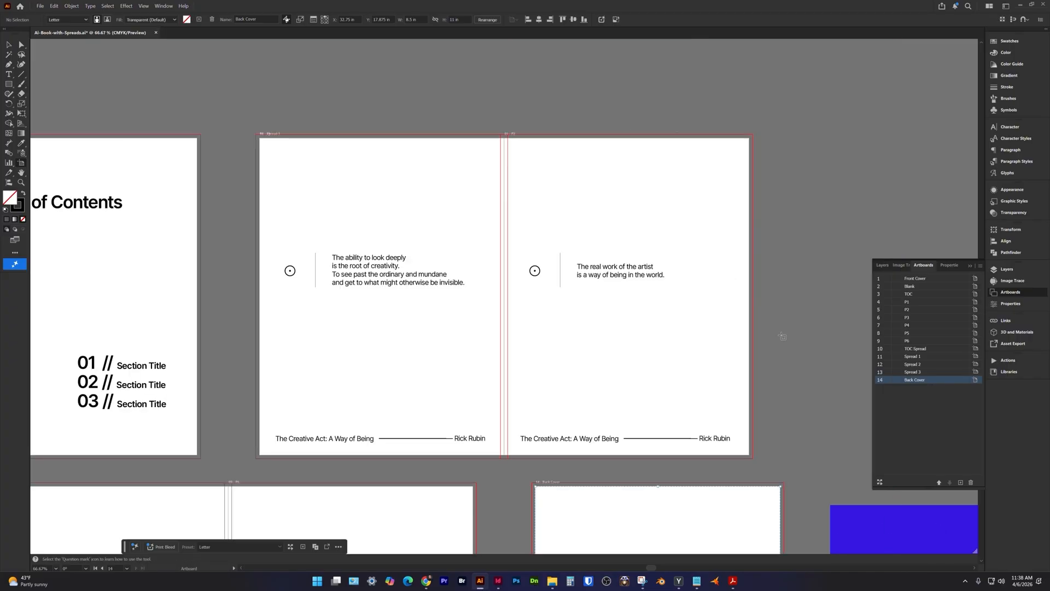
{"action": "key", "text": "ctrl+super+minus"}
{"action": "key", "text": "ctrl+super+minus"}
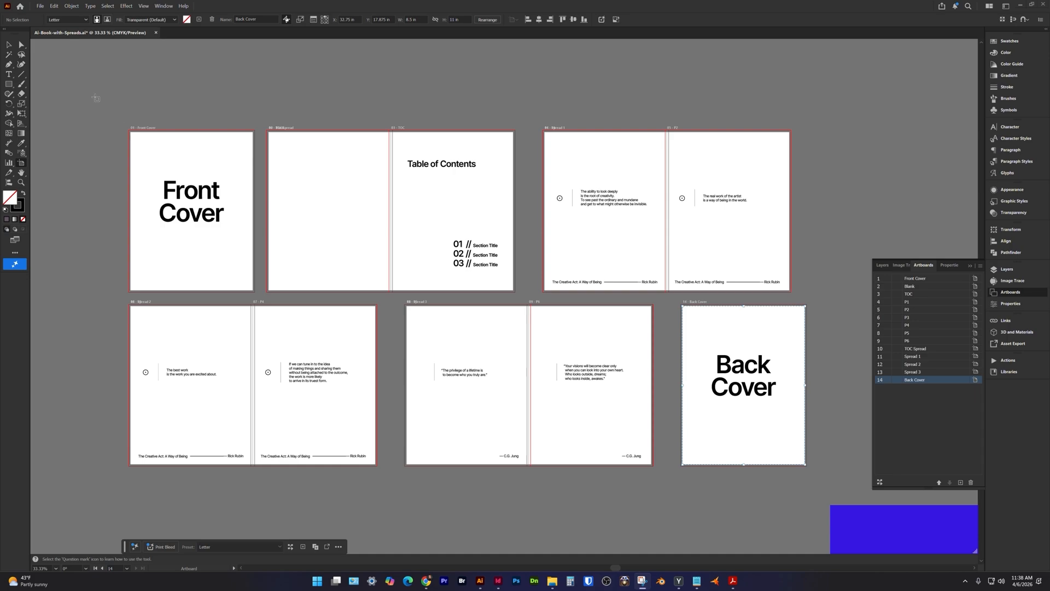
{"action": "left_click", "coordinate": [40, 9]}
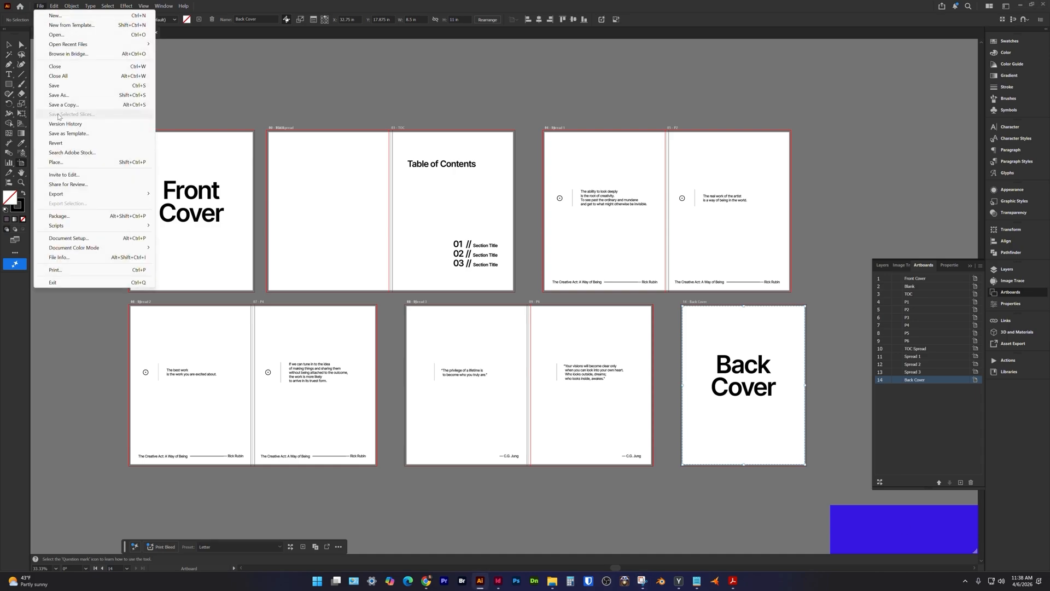
{"action": "left_click", "coordinate": [18, 40]}
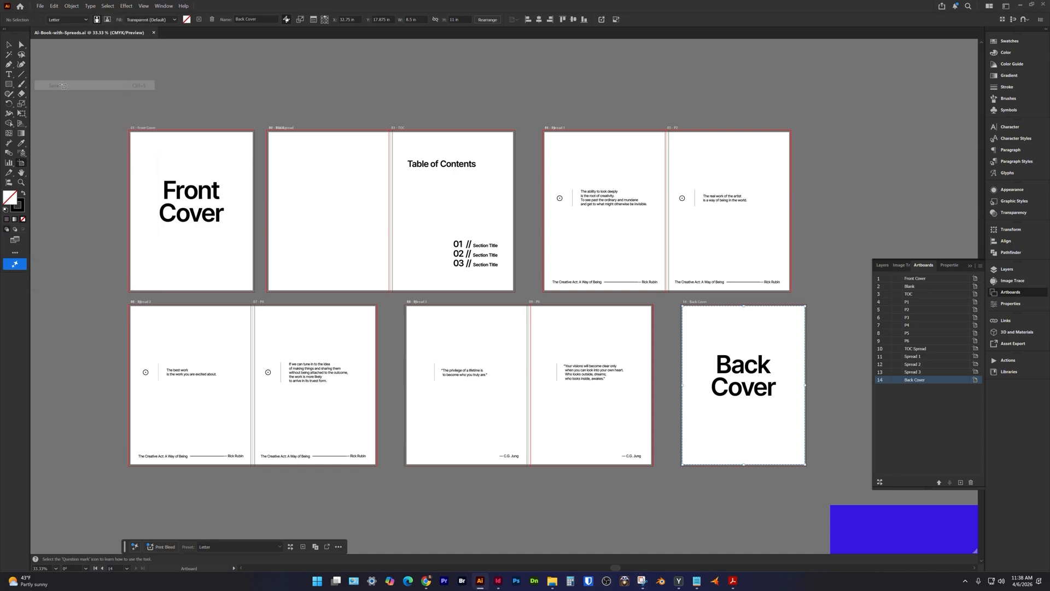
Save the document as an Adobe PDF named Ai-Book-with-Spreads, limited to the artboard range 1, 10-14.
{"action": "left_click", "coordinate": [39, 6]}
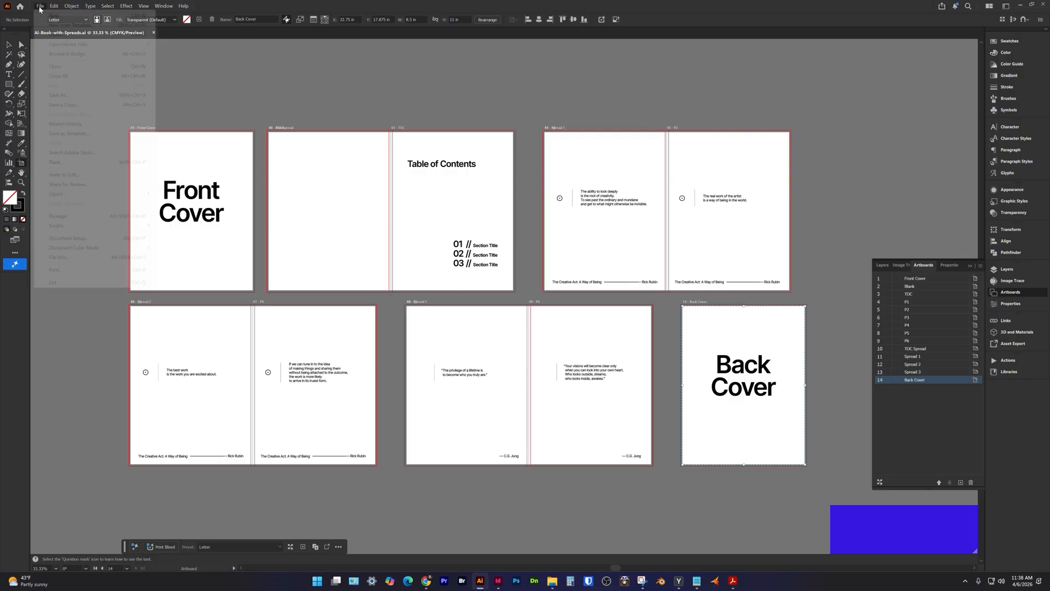
{"action": "left_click", "coordinate": [57, 97]}
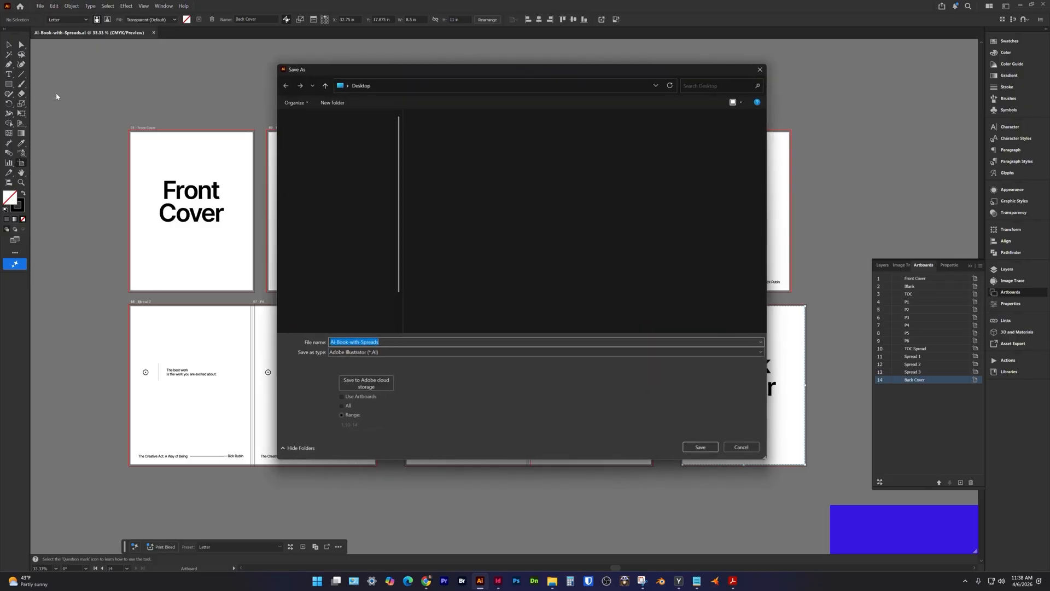
{"action": "left_click", "coordinate": [381, 352]}
{"action": "left_click", "coordinate": [377, 367]}
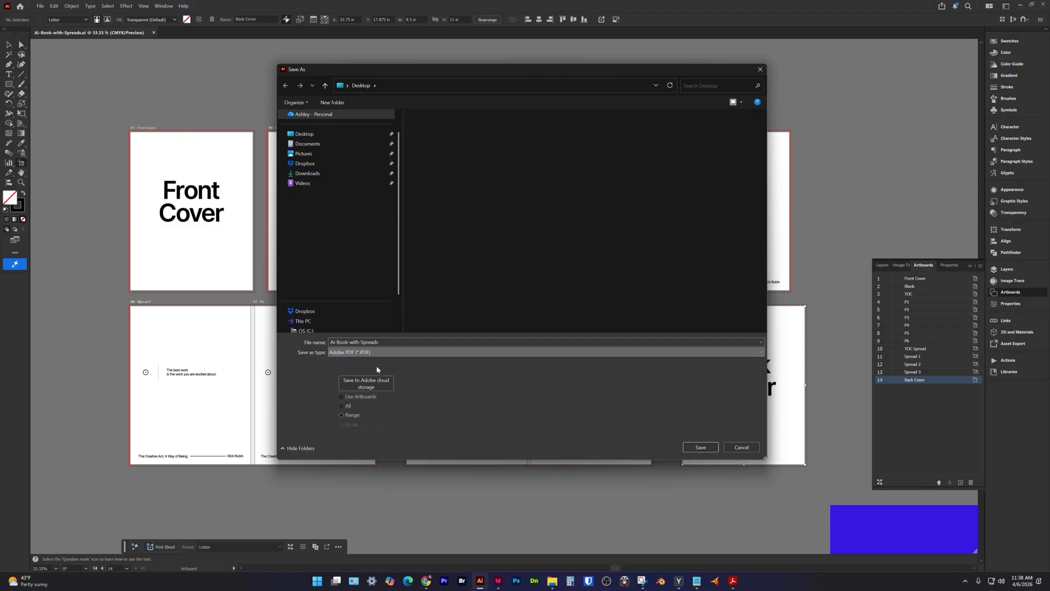
{"action": "left_click", "coordinate": [366, 425]}
{"action": "key", "text": "BackSpace"}
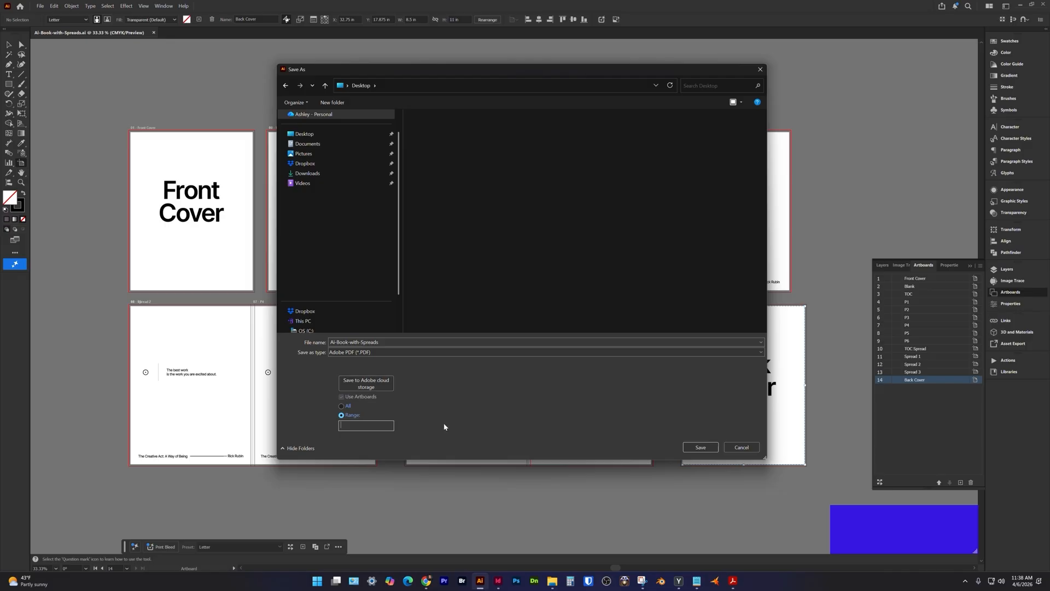
{"action": "type", "text": "1,"}
{"action": "type", "text": "-14"}
{"action": "left_click", "coordinate": [700, 447]}
Export the PDF with the [High Quality Print] preset and Preserve Illustrator Editing Capabilities turned off.
{"action": "left_click", "coordinate": [559, 151]}
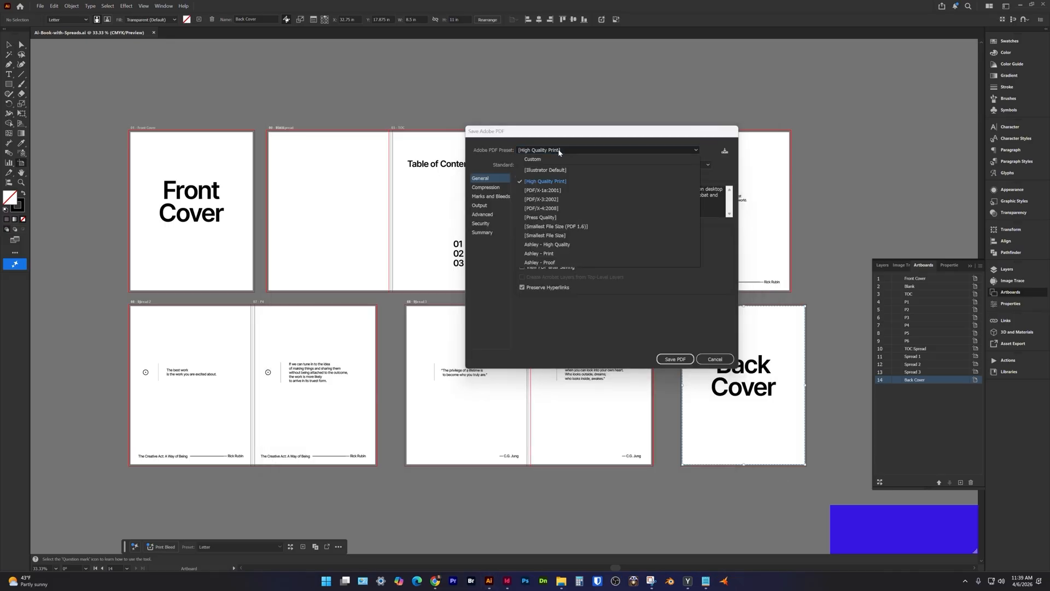
{"action": "left_click", "coordinate": [547, 182]}
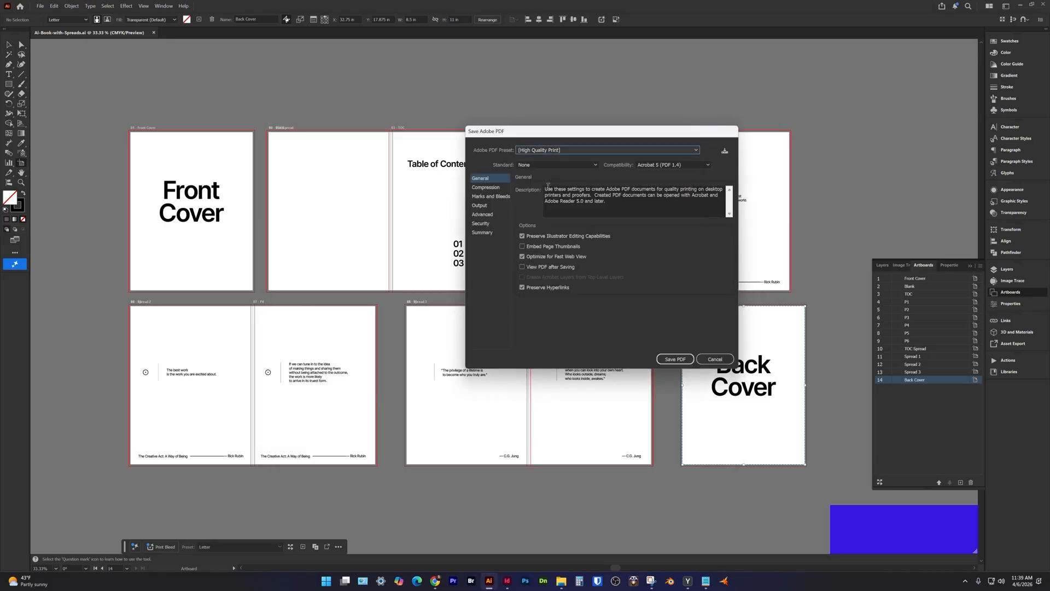
{"action": "left_click", "coordinate": [523, 237]}
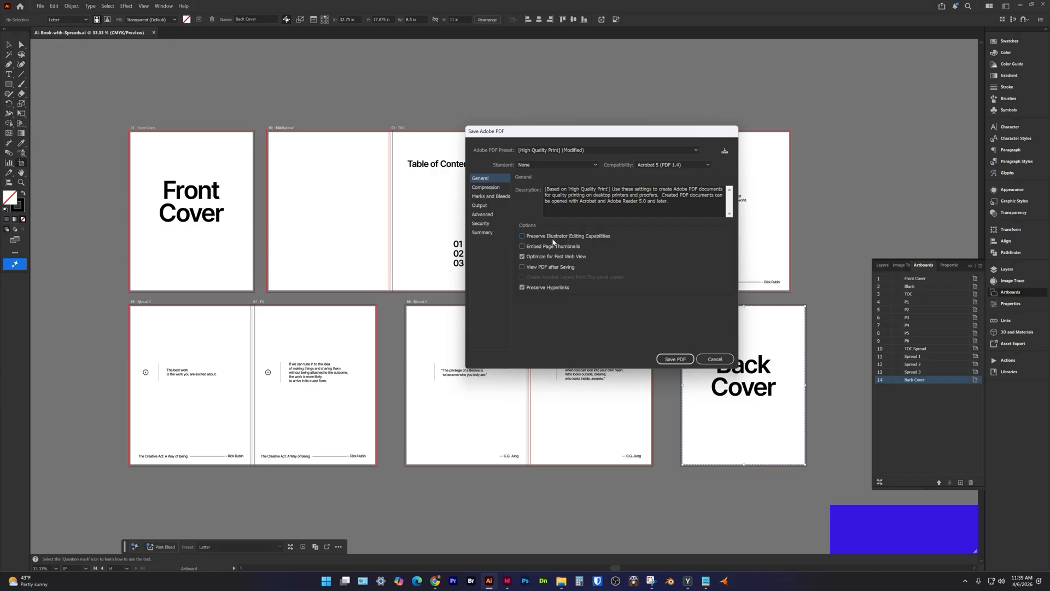
{"action": "left_click", "coordinate": [674, 359]}
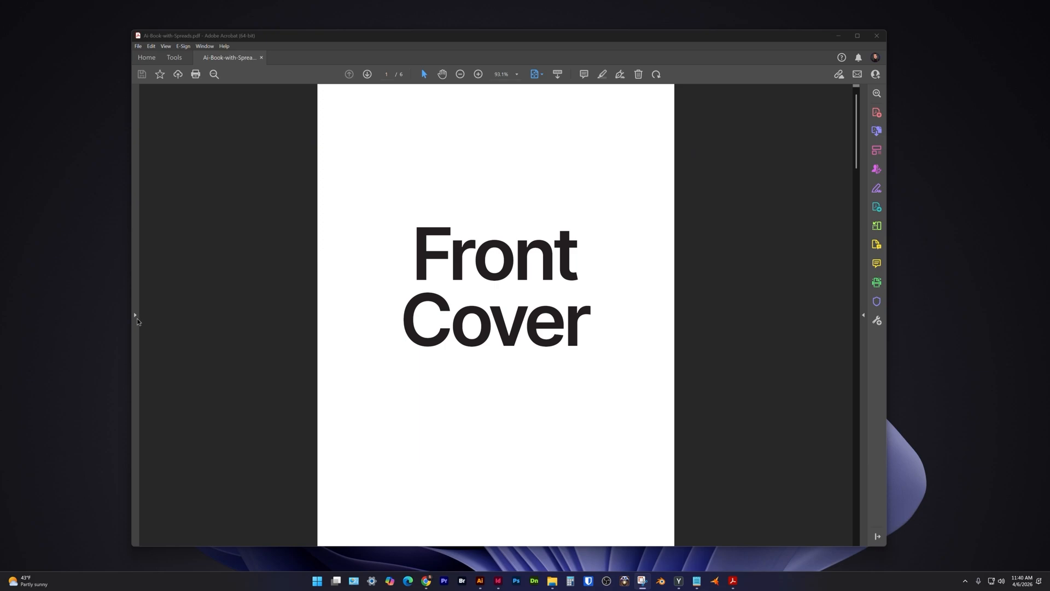
In Acrobat, show the page thumbnails of Ai-Book-with-Spreads.pdf and check the order of its covers and spreads.
{"action": "left_click", "coordinate": [134, 314]}
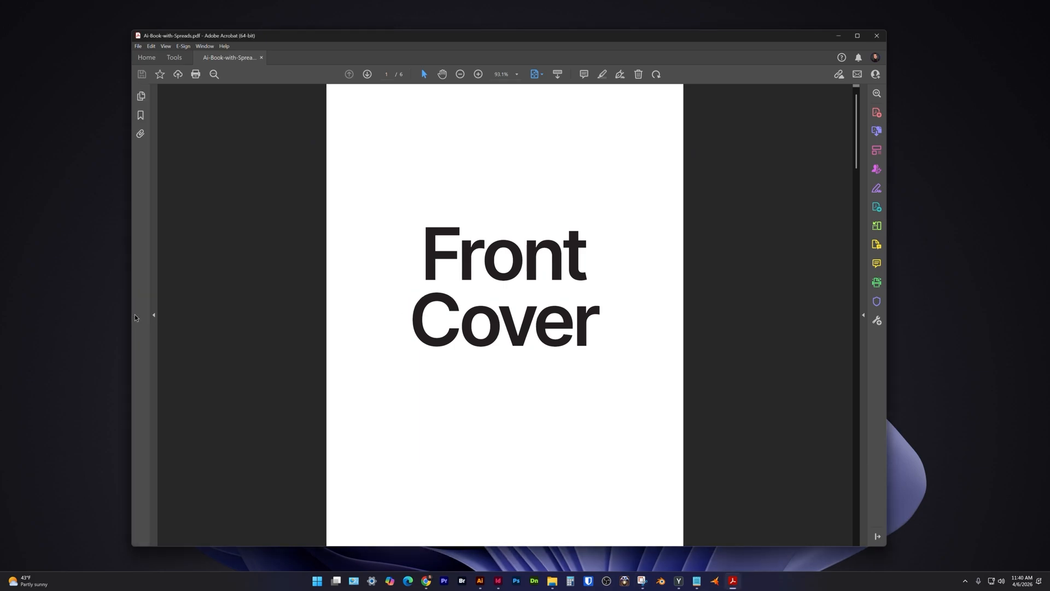
{"action": "left_click", "coordinate": [145, 97]}
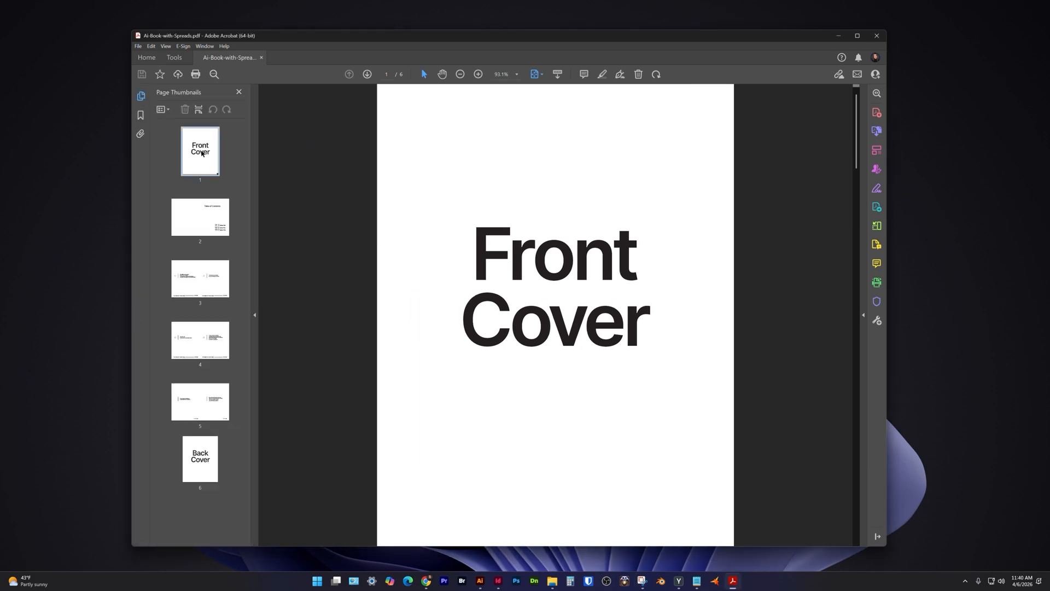
{"action": "left_click", "coordinate": [219, 224]}
{"action": "left_click", "coordinate": [224, 281]}
{"action": "key", "text": "Down"}
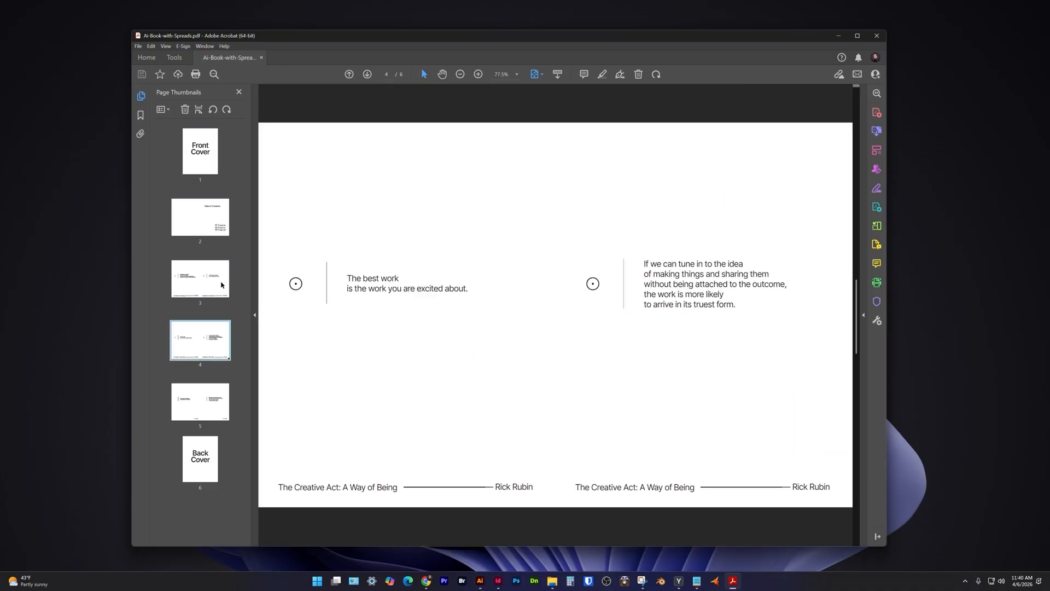
{"action": "key", "text": "Down"}
{"action": "key", "text": "Down"}
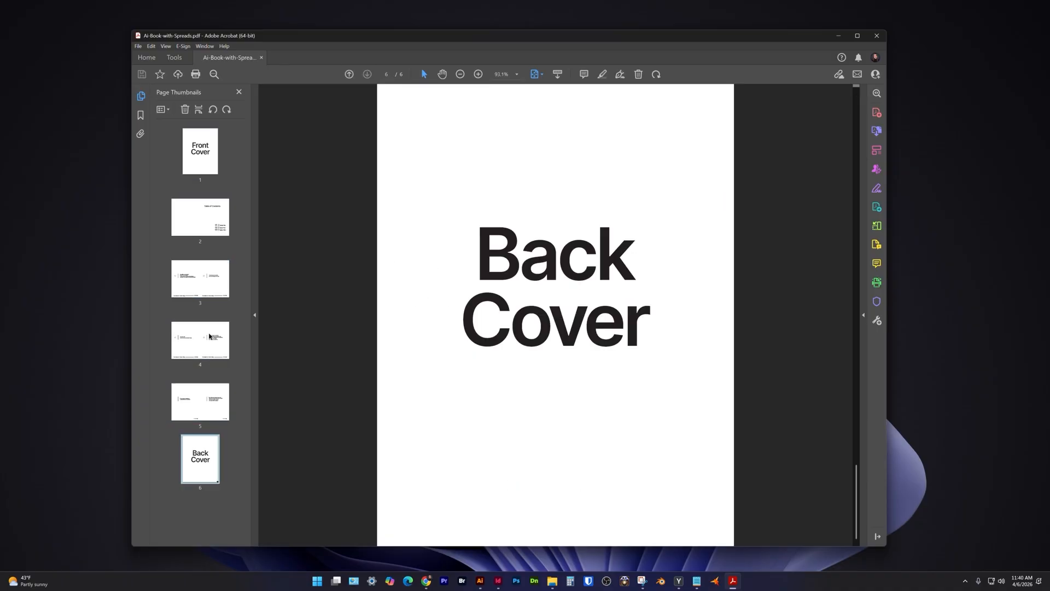
{"action": "left_click", "coordinate": [196, 147]}
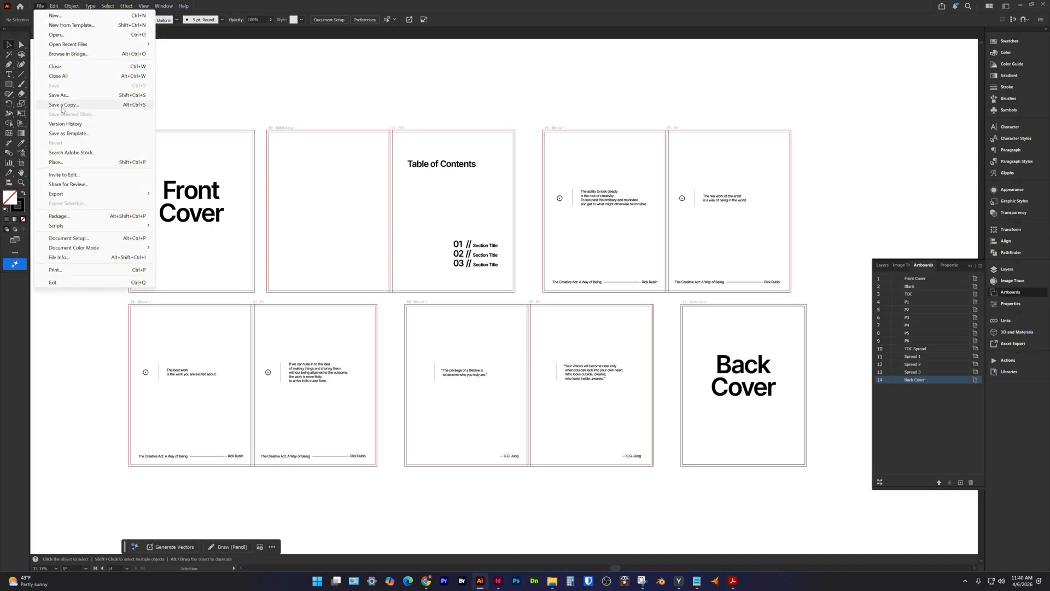
Back in Illustrator, save the document as an Adobe PDF named Ai-Book-with-Spreads-Print, using the artboard range 1, 10-14.
{"action": "left_click", "coordinate": [59, 95]}
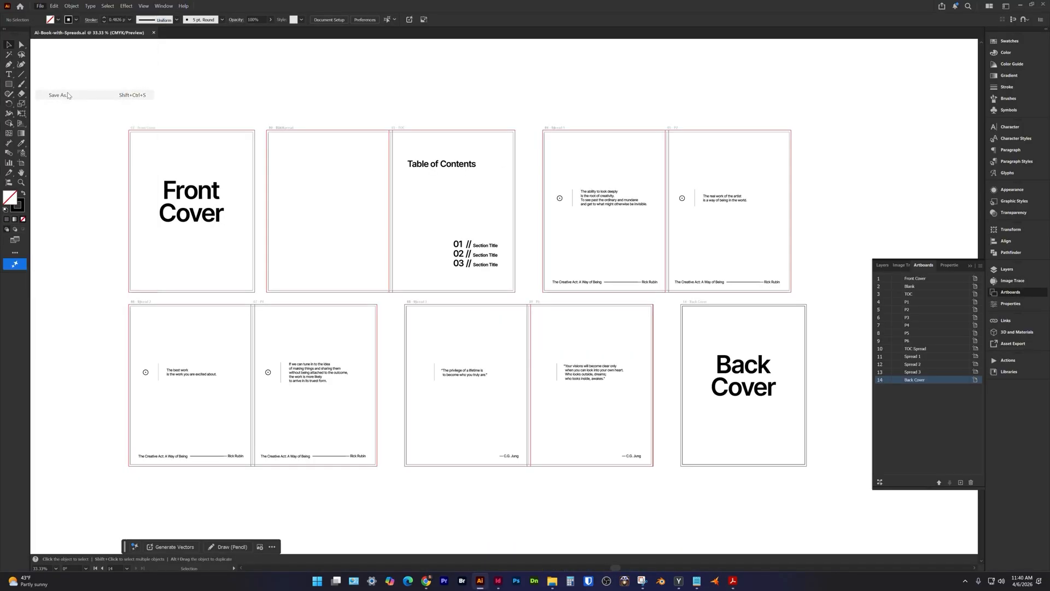
{"action": "left_click", "coordinate": [382, 344]}
{"action": "type", "text": "-P"}
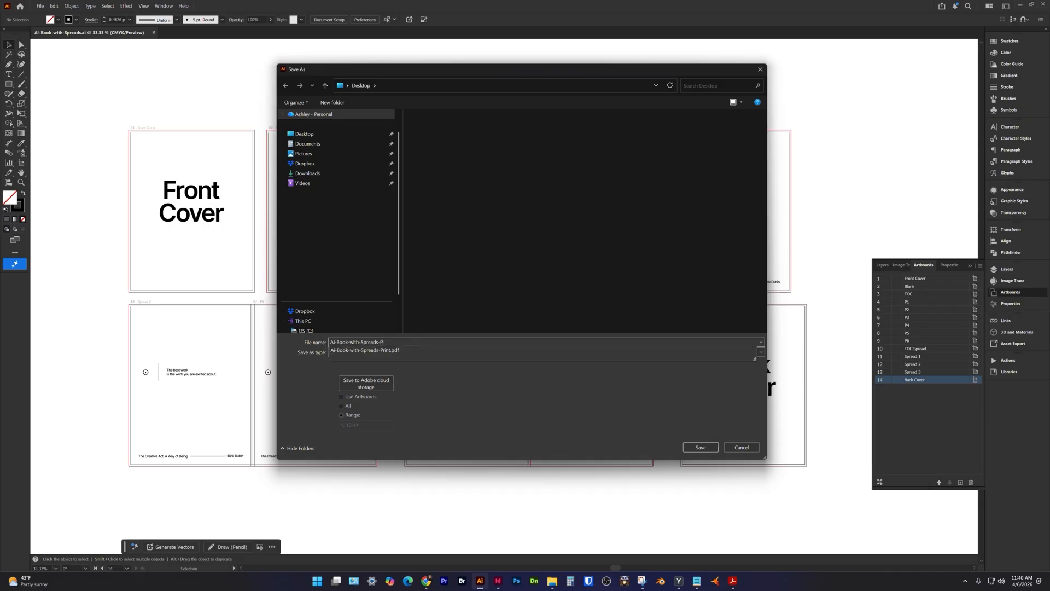
{"action": "type", "text": "rint"}
{"action": "key", "text": "Tab"}
{"action": "key", "text": "Down"}
{"action": "left_click", "coordinate": [378, 354]}
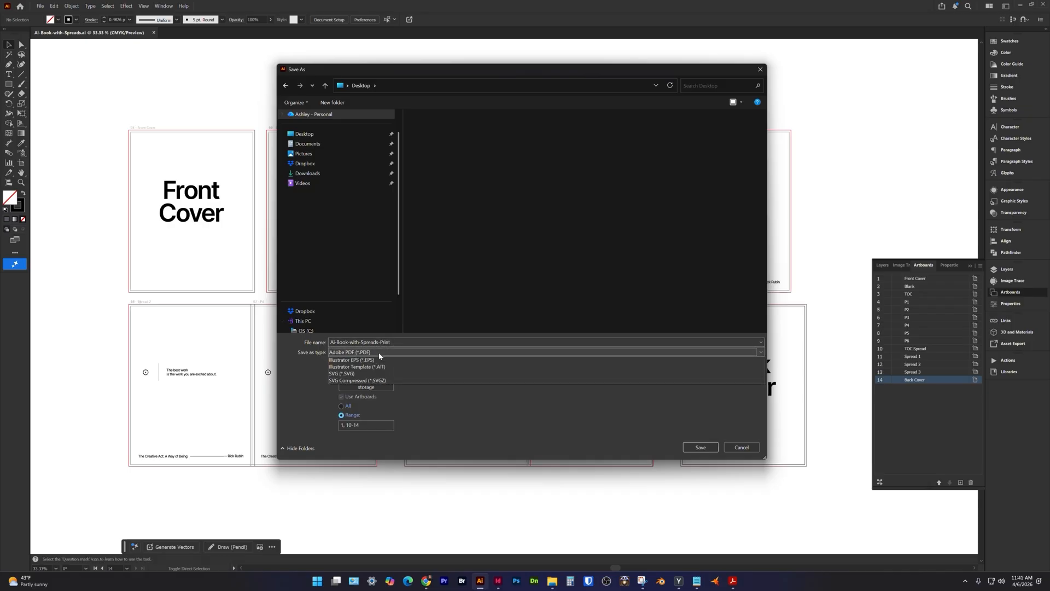
{"action": "left_click", "coordinate": [378, 367]}
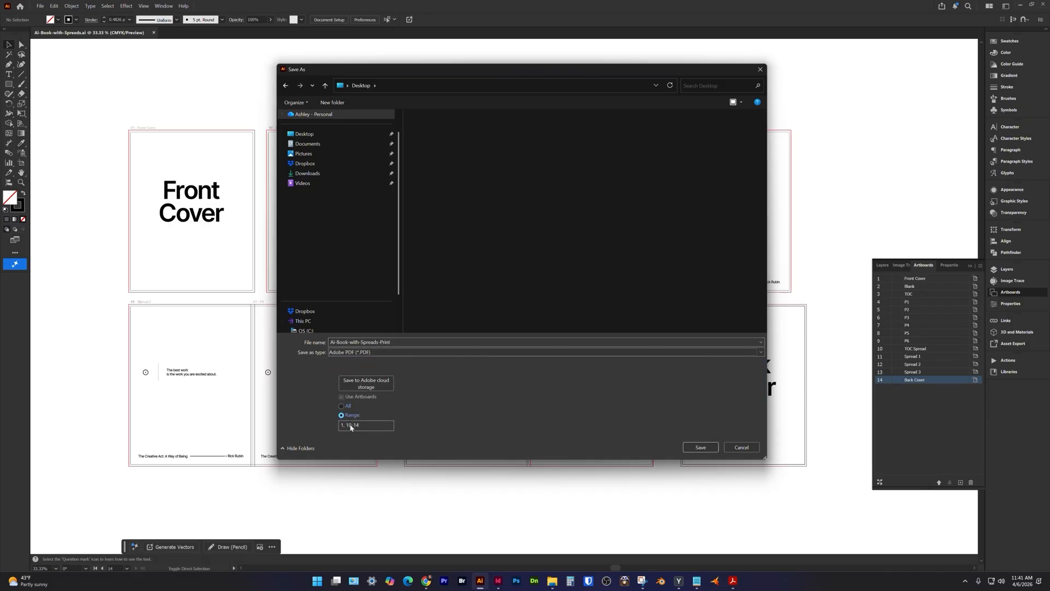
{"action": "key", "text": "Return"}
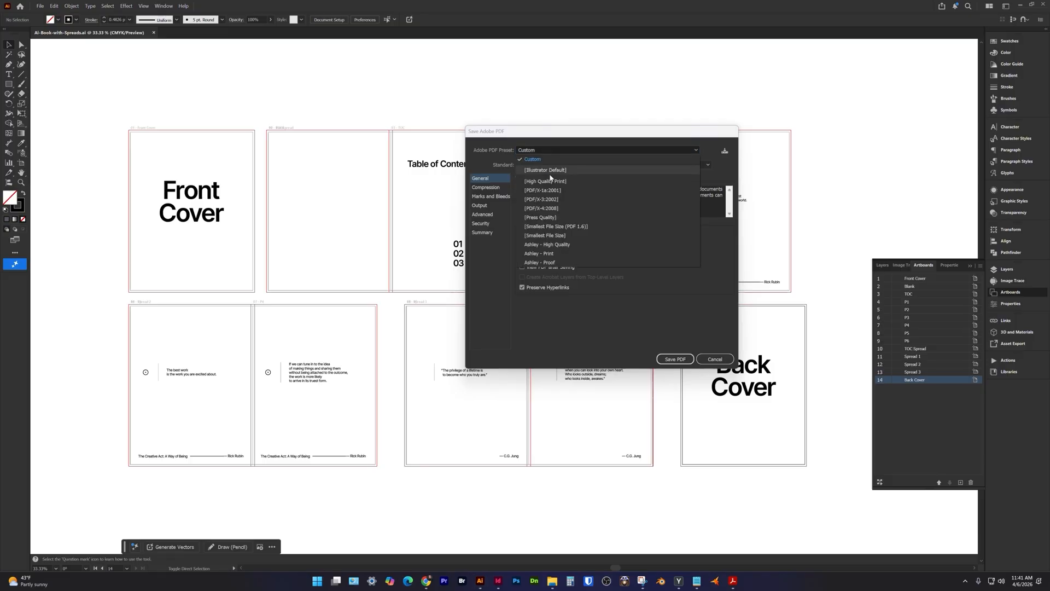
Export the print PDF with the [High Quality Print] preset, Illustrator editing capabilities off, trim marks on and the document bleed settings used.
{"action": "left_click", "coordinate": [524, 236]}
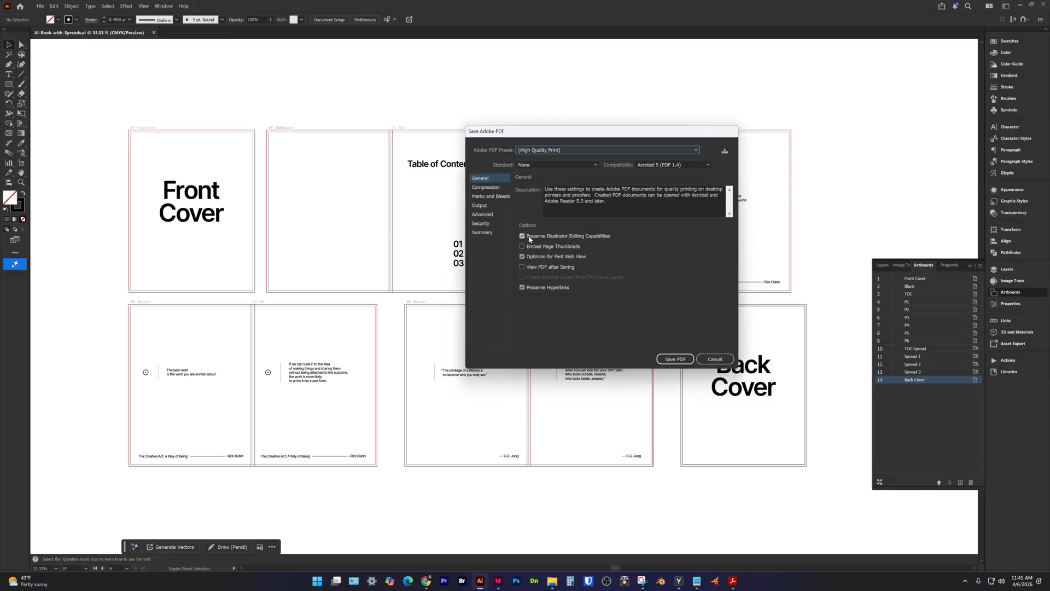
{"action": "left_click", "coordinate": [541, 239]}
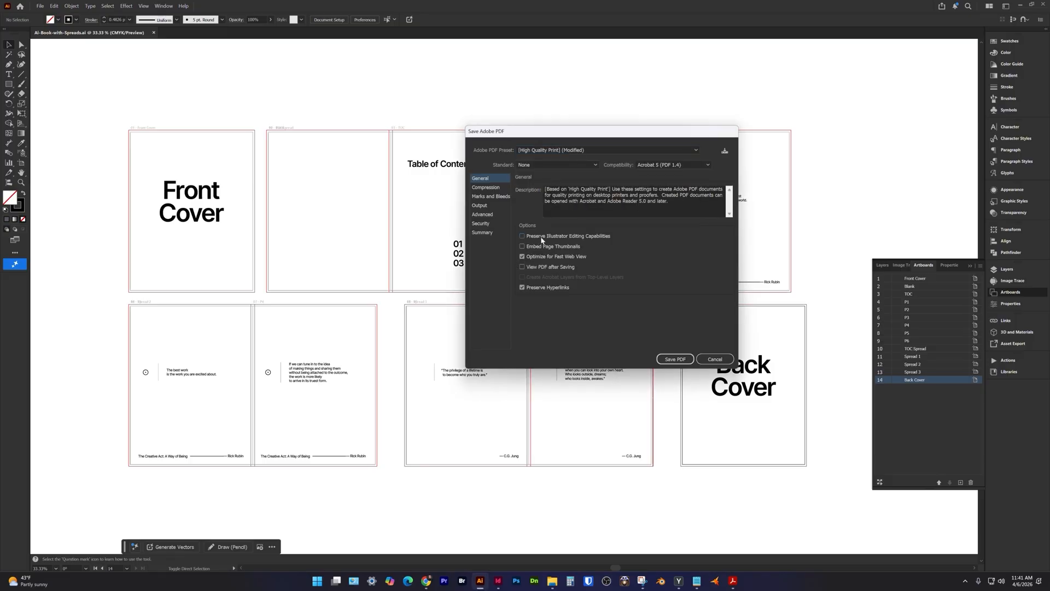
{"action": "left_click", "coordinate": [489, 197]}
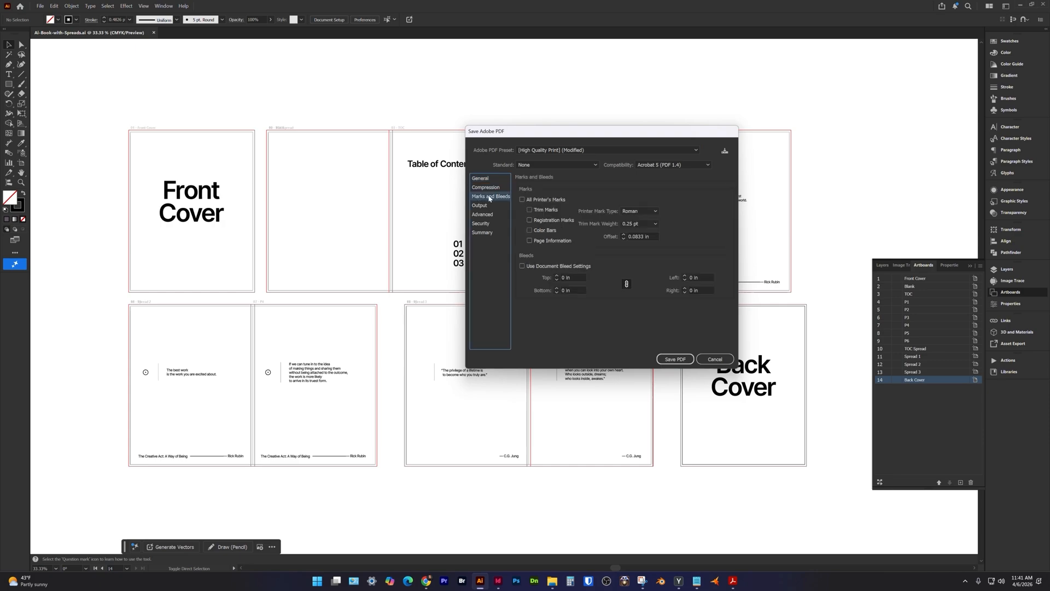
{"action": "left_click", "coordinate": [522, 265]}
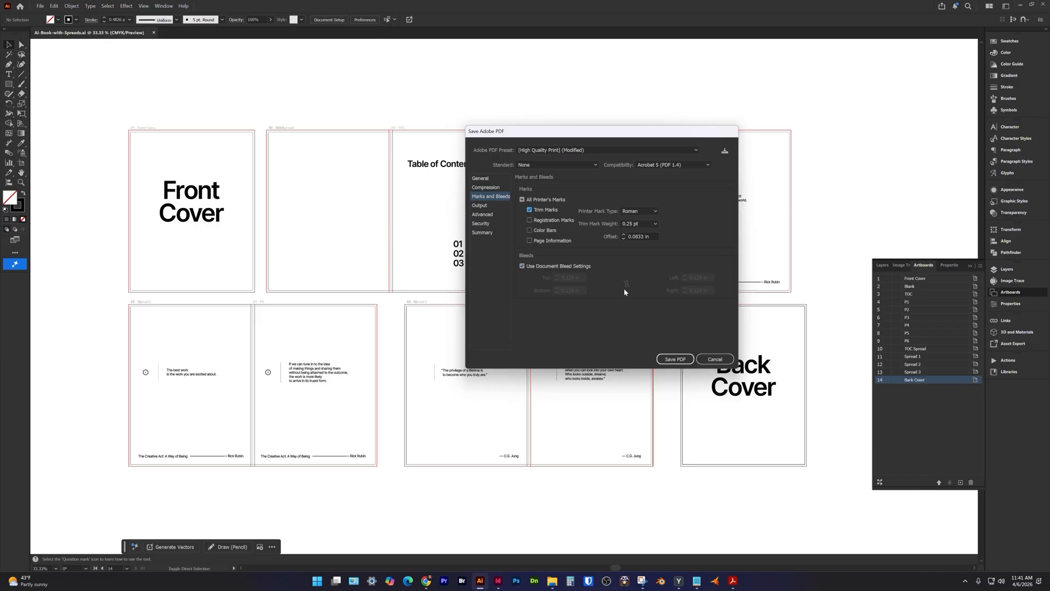
{"action": "left_click", "coordinate": [675, 359]}
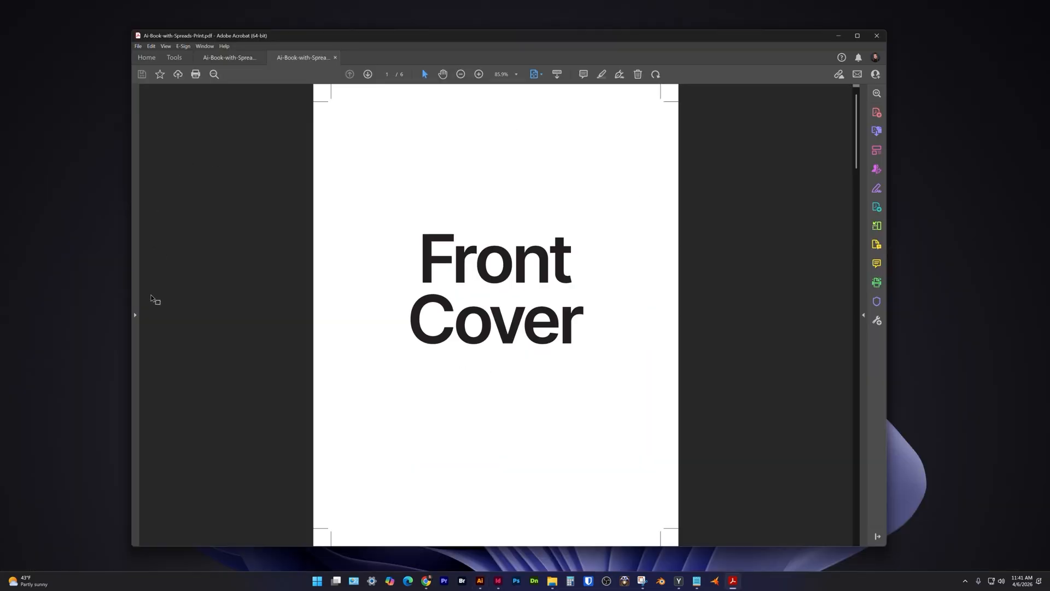
In Acrobat, show the page thumbnails of Ai-Book-with-Spreads-Print.pdf and check the trim marks on its spreads.
{"action": "left_click", "coordinate": [135, 317]}
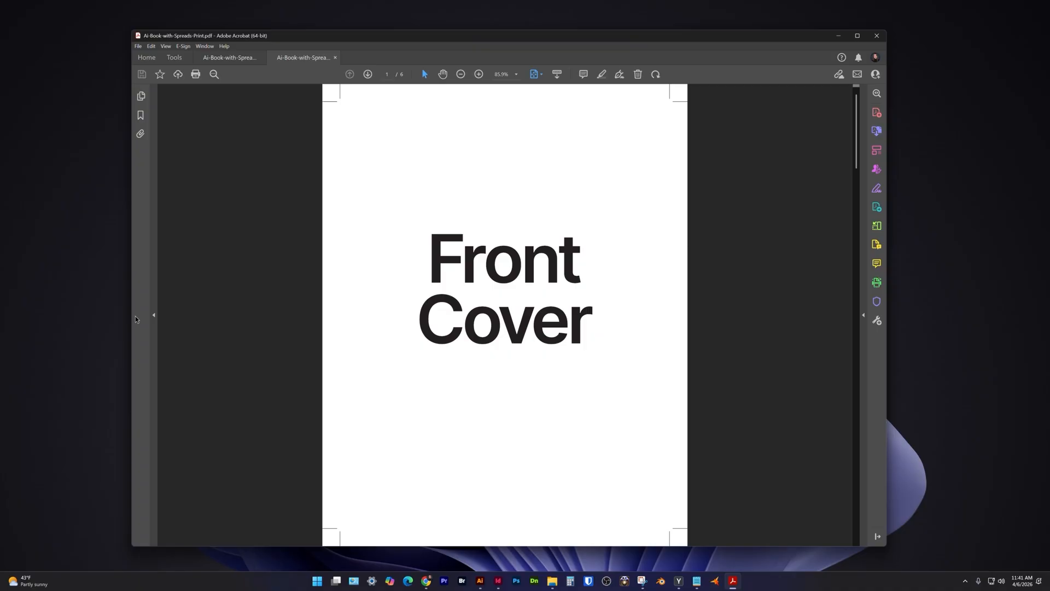
{"action": "left_click", "coordinate": [141, 95]}
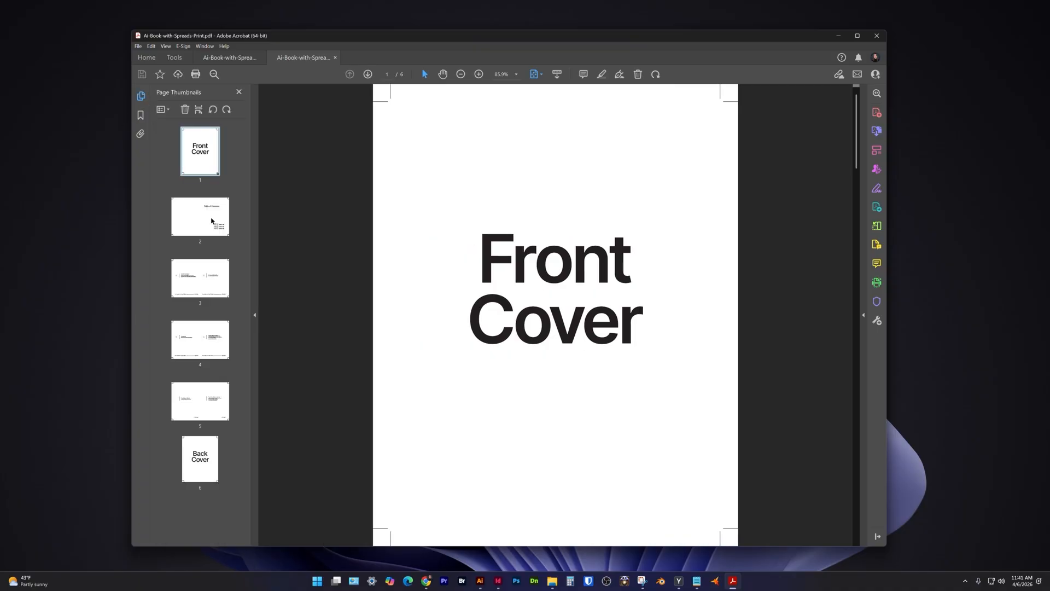
{"action": "left_click", "coordinate": [212, 220]}
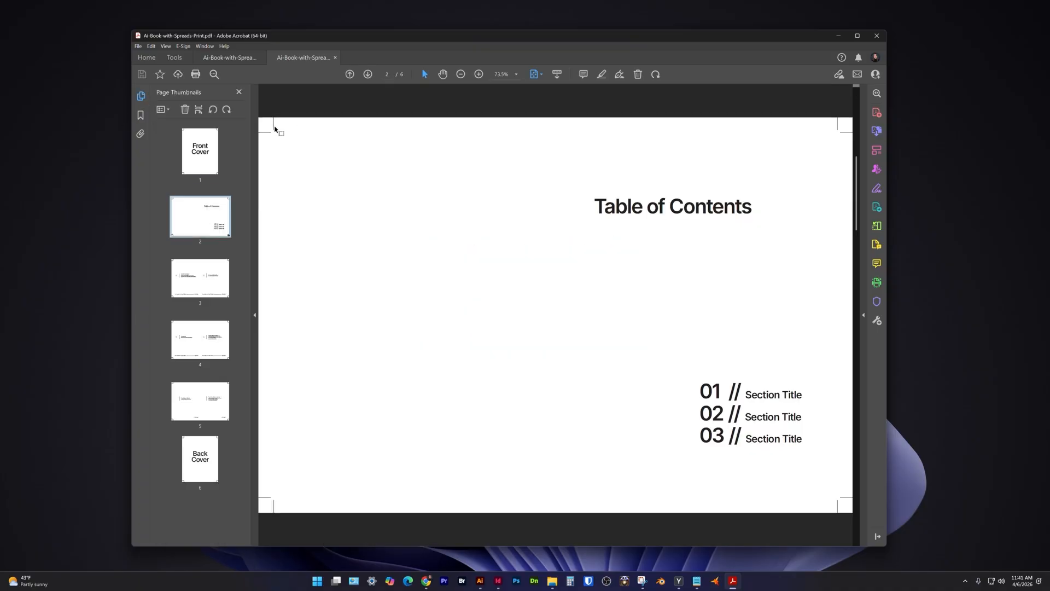
{"action": "left_click", "coordinate": [200, 280]}
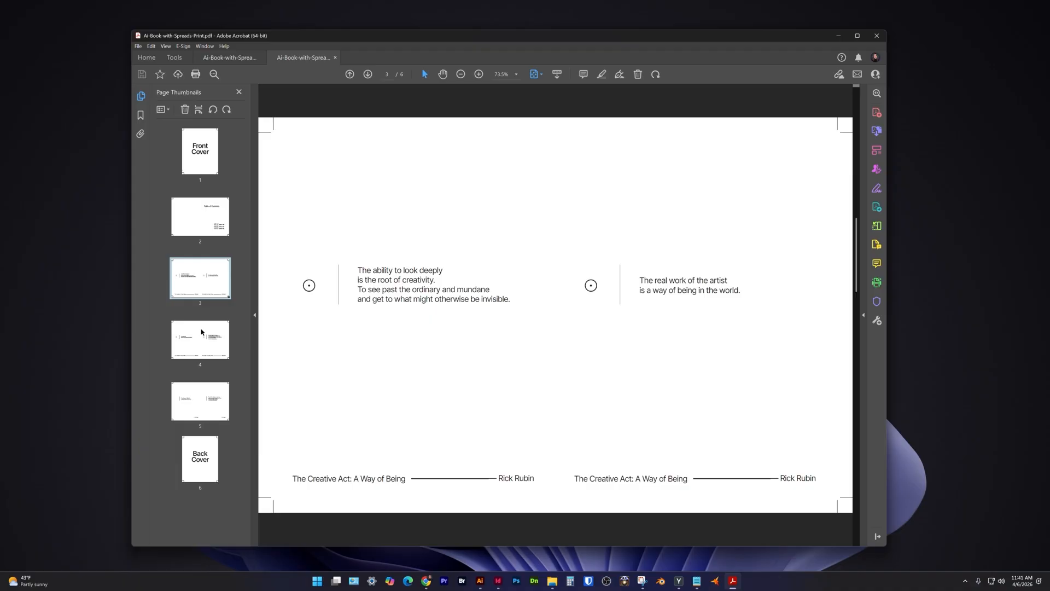
{"action": "left_click", "coordinate": [200, 336]}
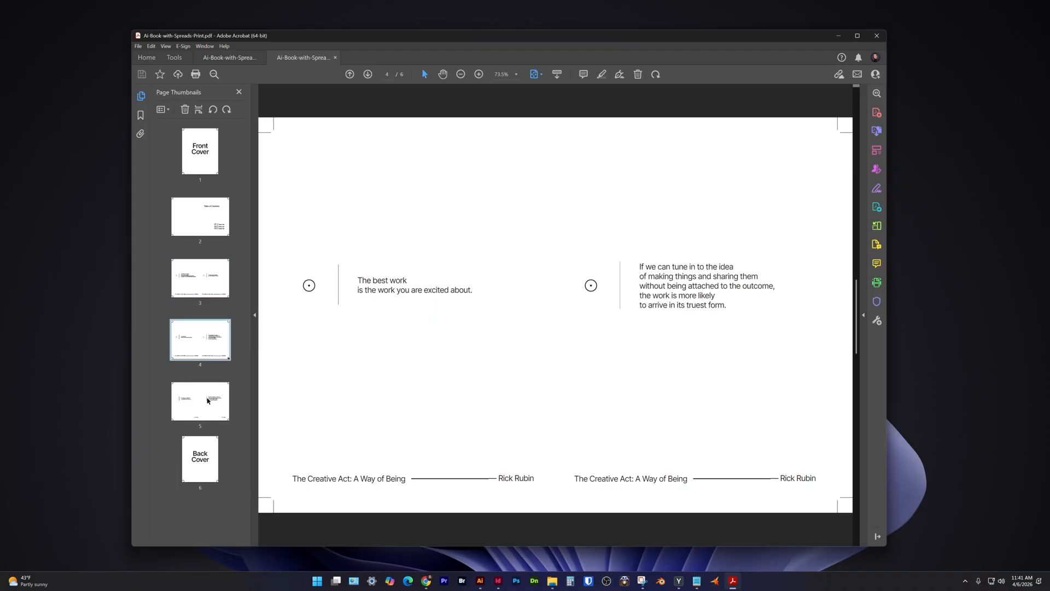